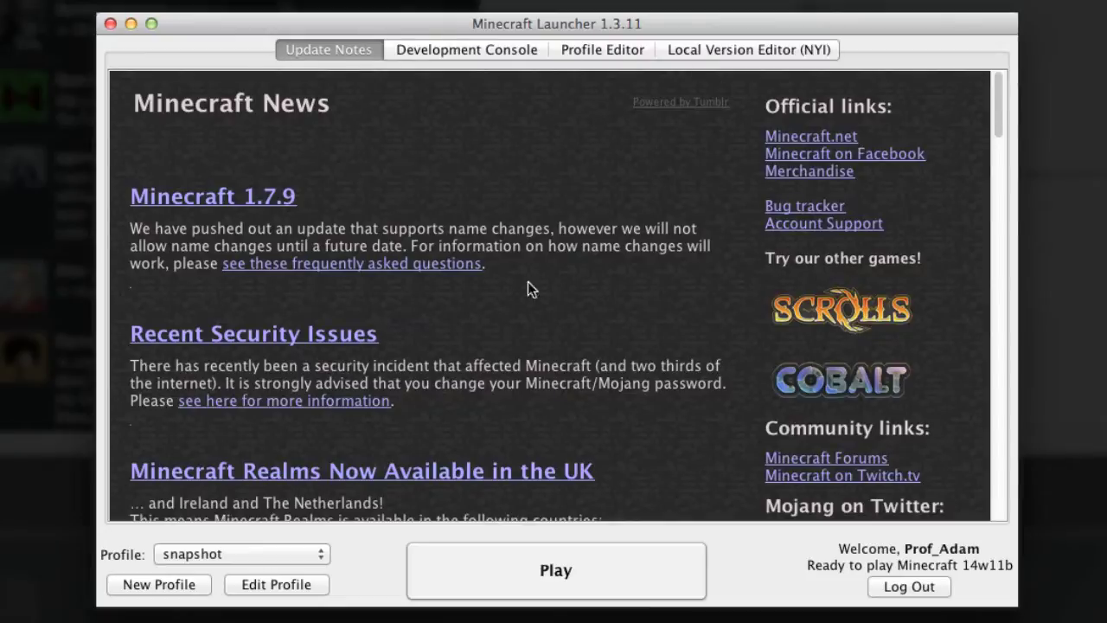
Step: Examine the launcher's update notes, development console, list of profiles and list of locally installed versions
scroll(500, 303, "down", 15)
scroll(501, 304, "up", 15)
left_click(477, 50)
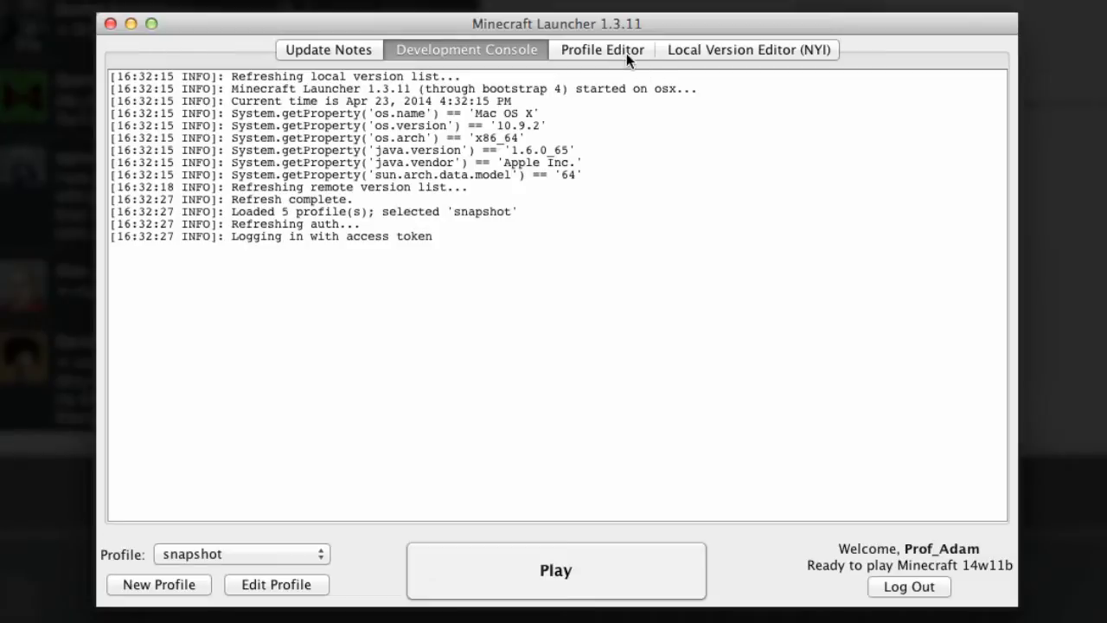
left_click(603, 50)
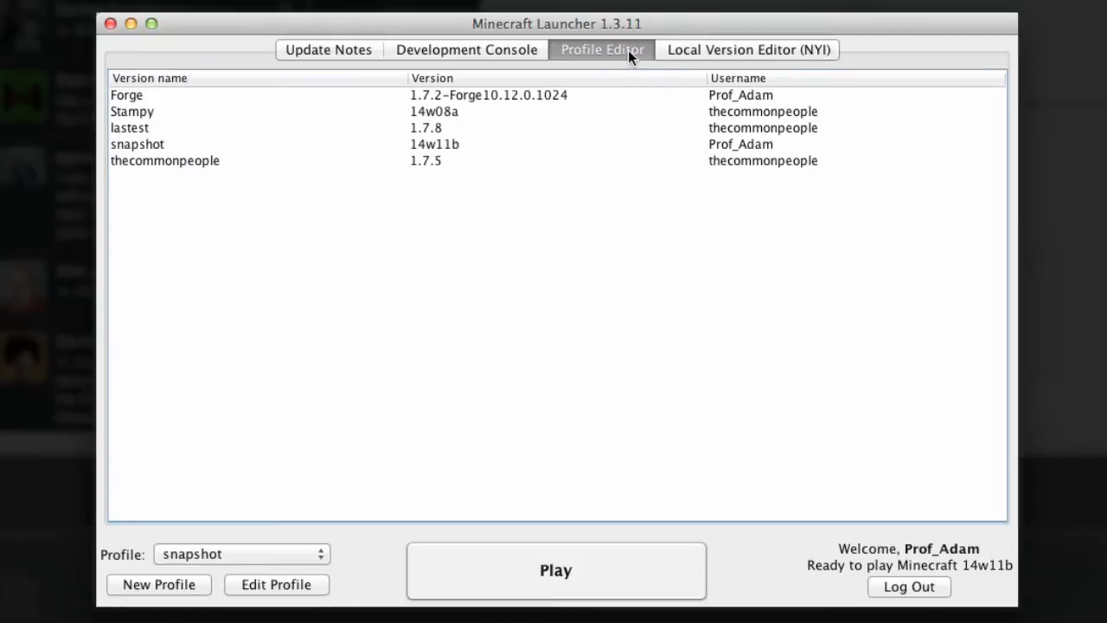
left_click(143, 97)
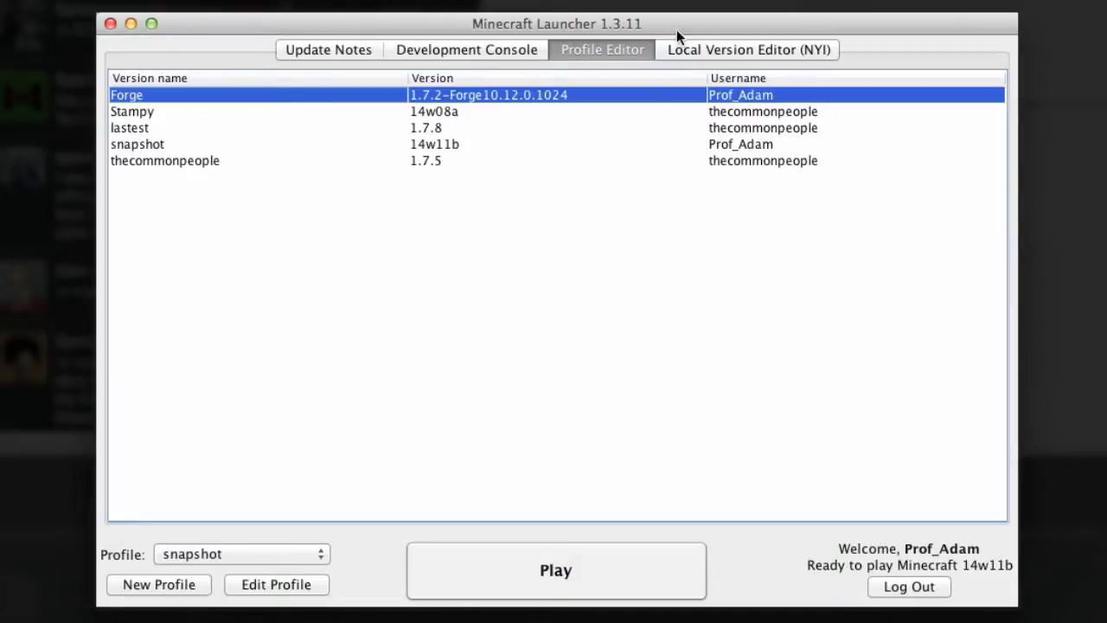
left_click(748, 51)
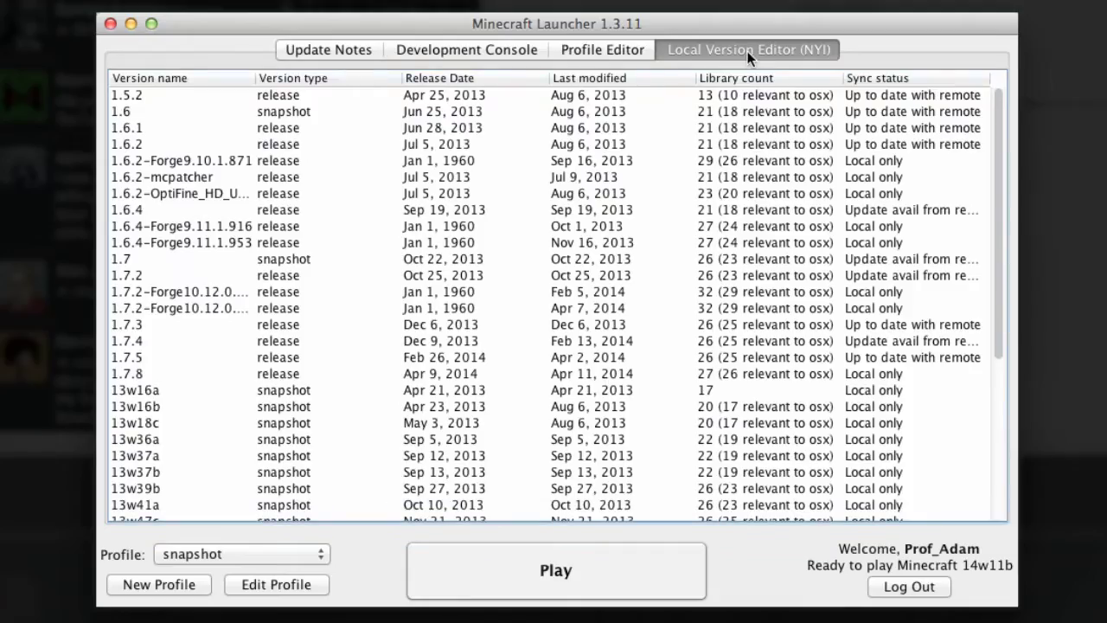
scroll(381, 216, "down", 5)
scroll(380, 216, "up", 5)
left_click(337, 54)
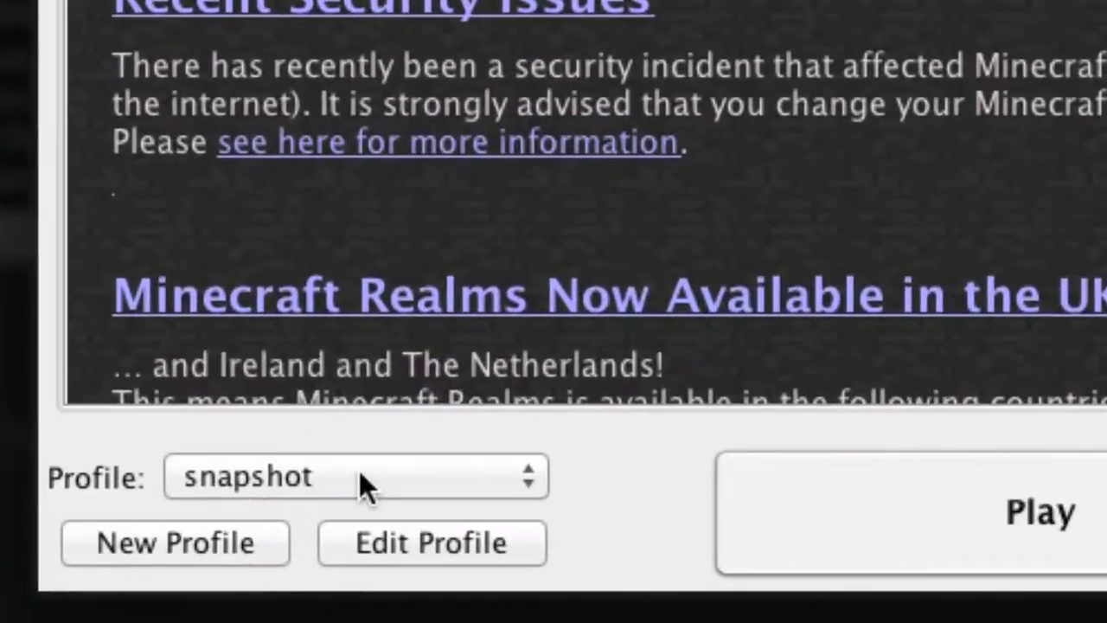
Step: Create a new profile based on the snapshot profile and name it Tutorial
left_click(256, 558)
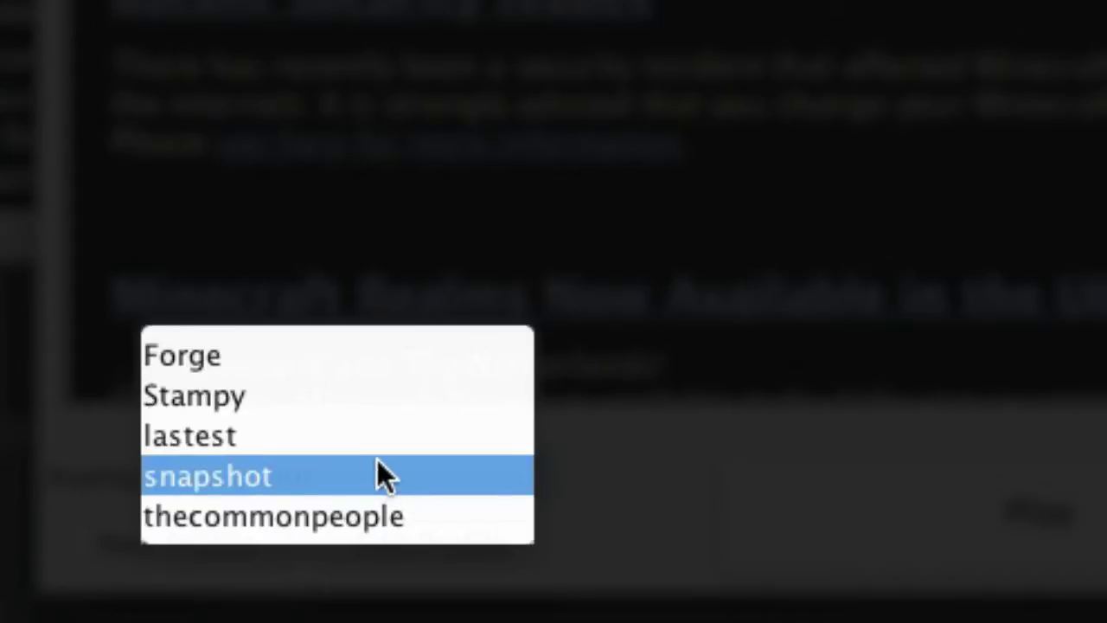
left_click(410, 485)
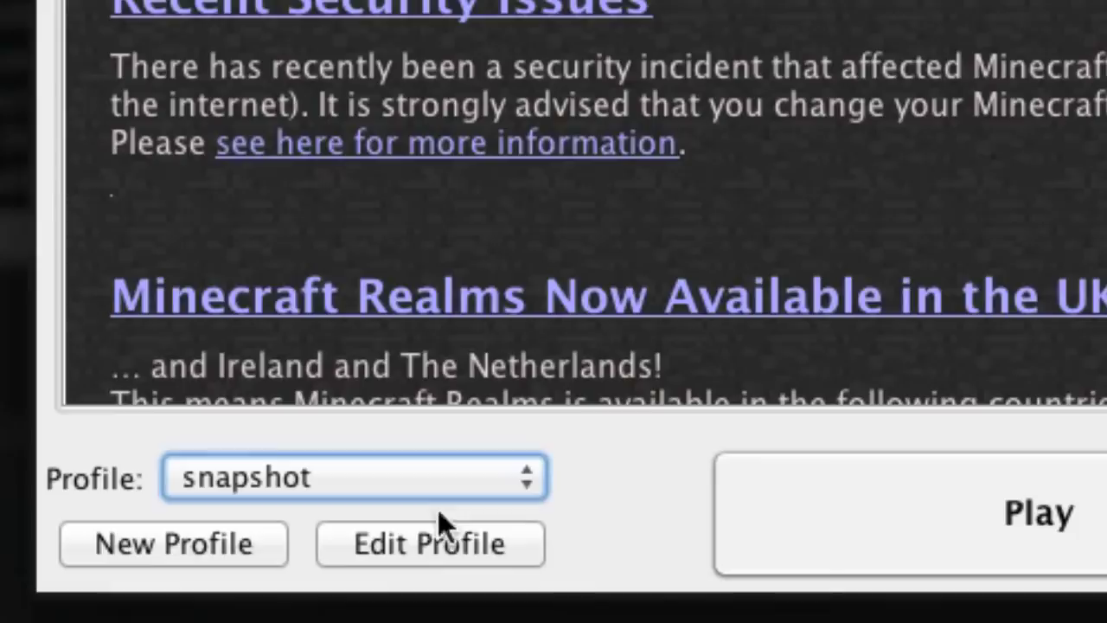
left_click(192, 539)
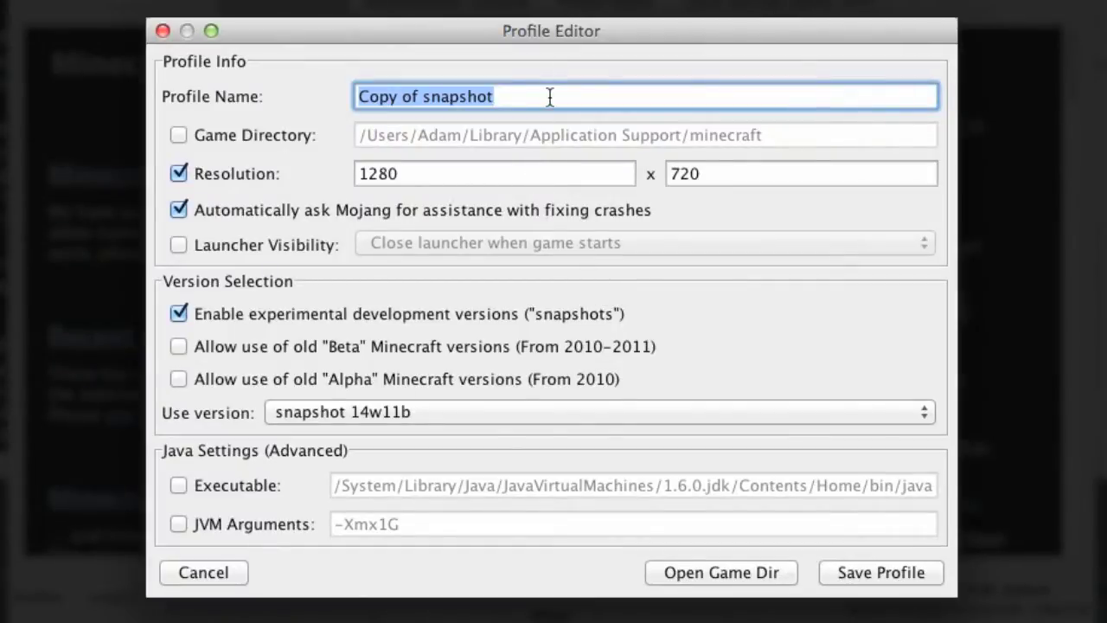
type("Tutorial")
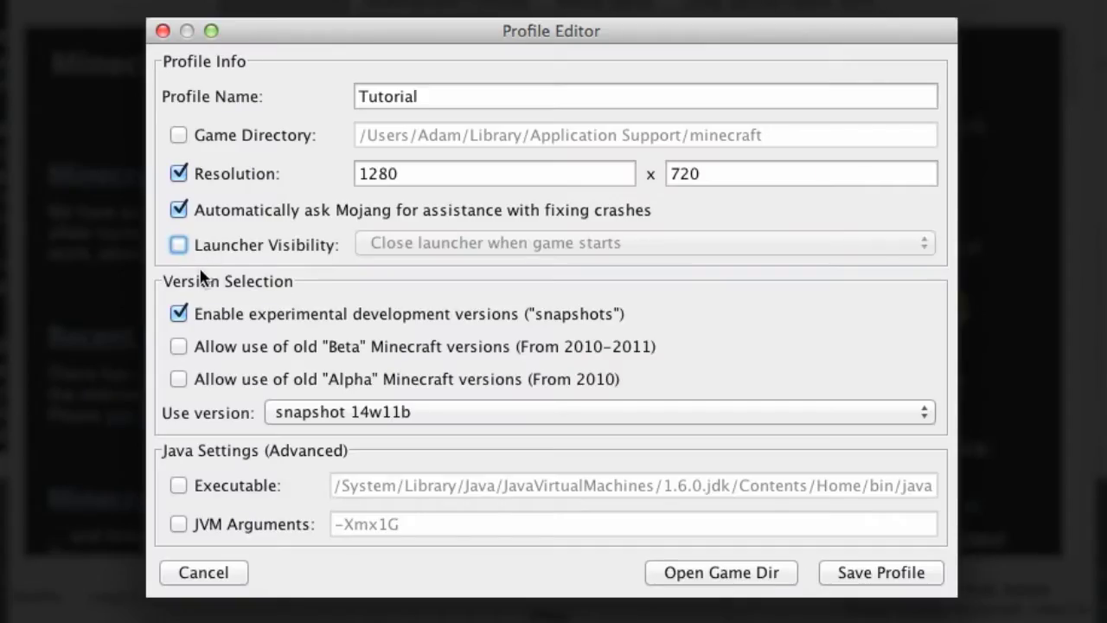
Step: Disable experimental development versions for the profile and enable them again, accepting the warning
left_click(178, 314)
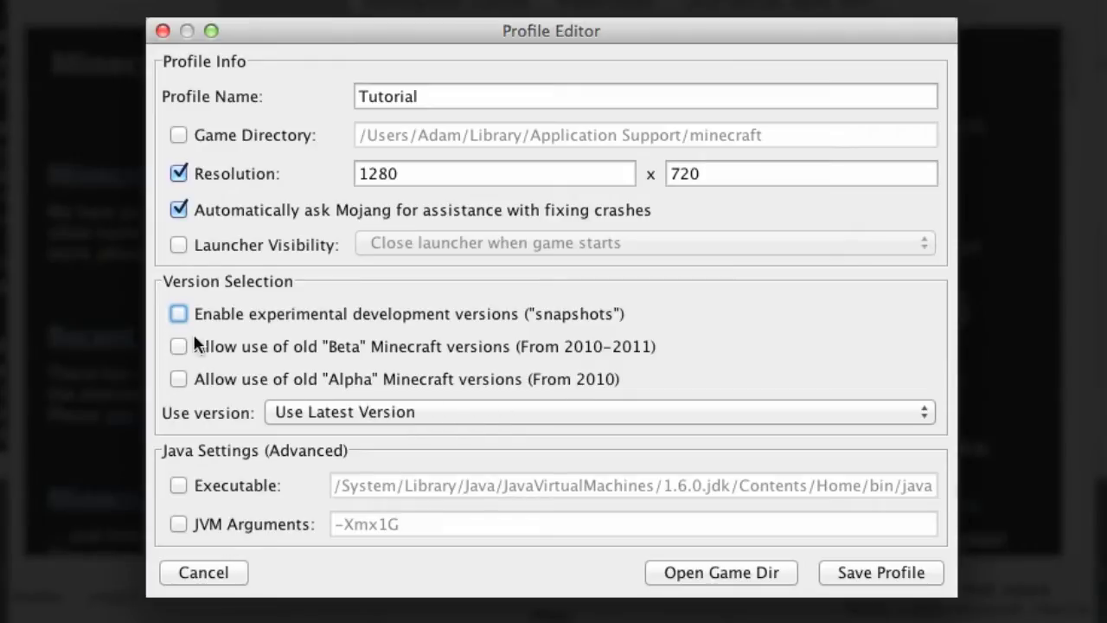
left_click(178, 313)
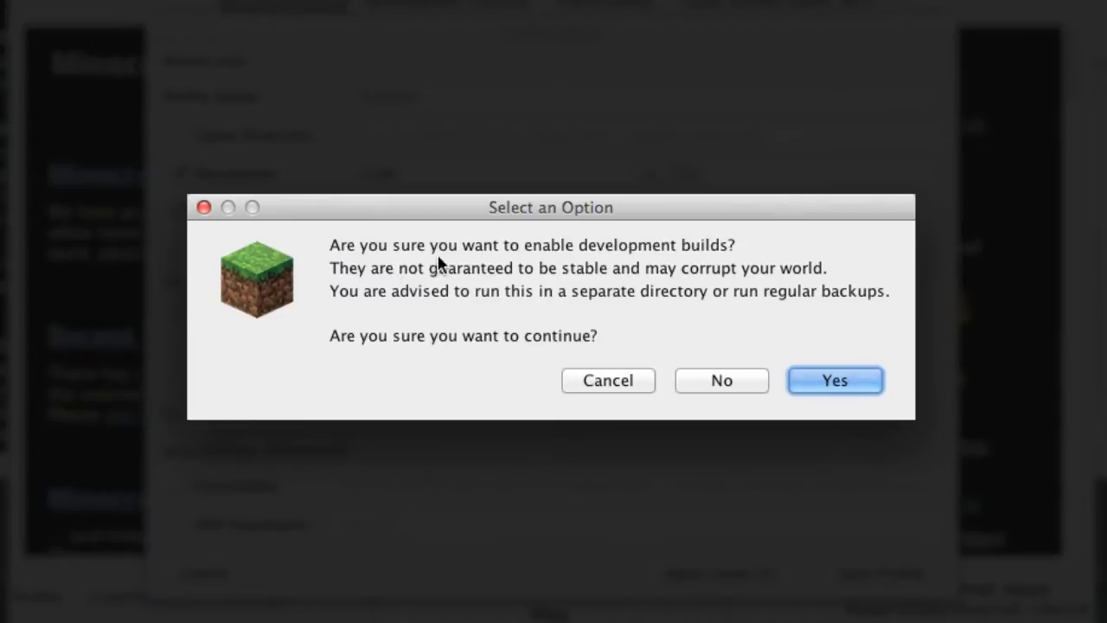
left_click(814, 379)
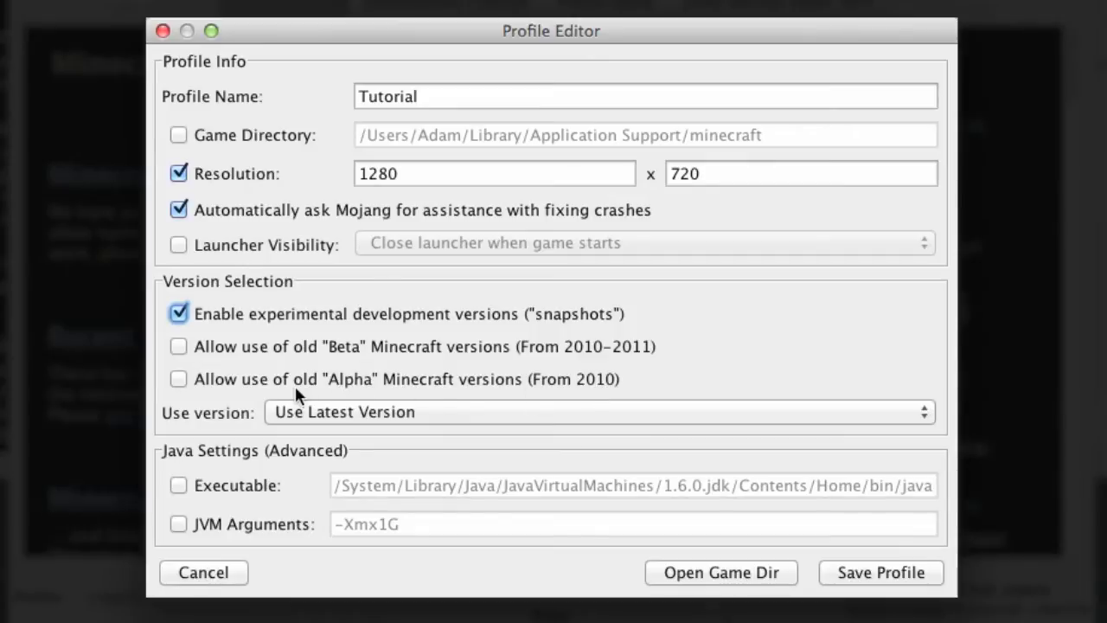
Step: Allow old Alpha and old Beta Minecraft versions for the profile, accepting both warnings
left_click(177, 378)
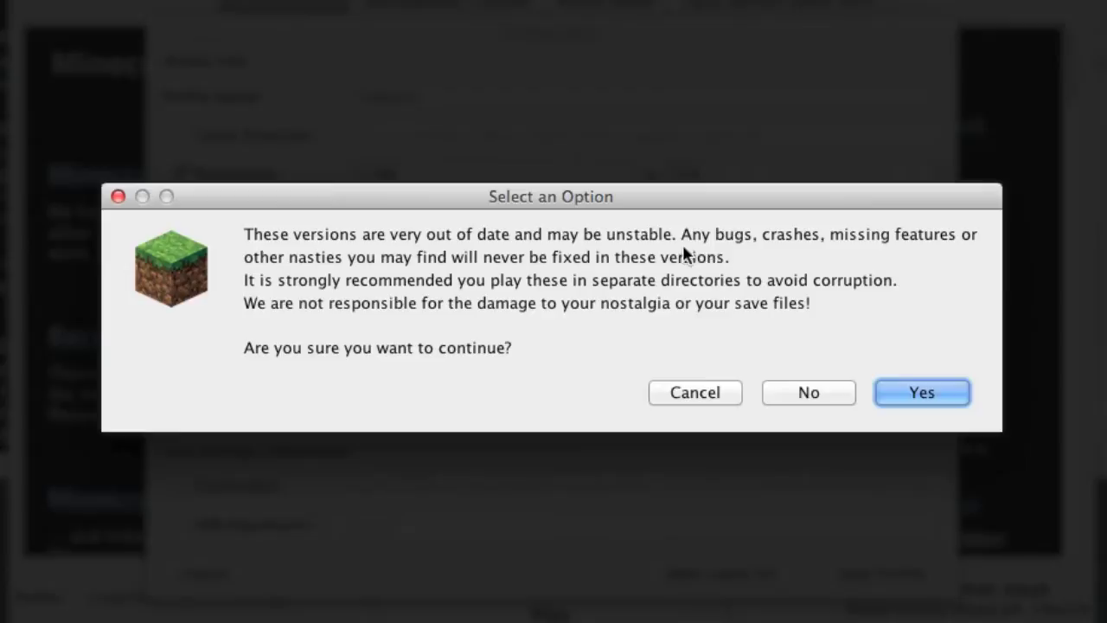
left_click(931, 386)
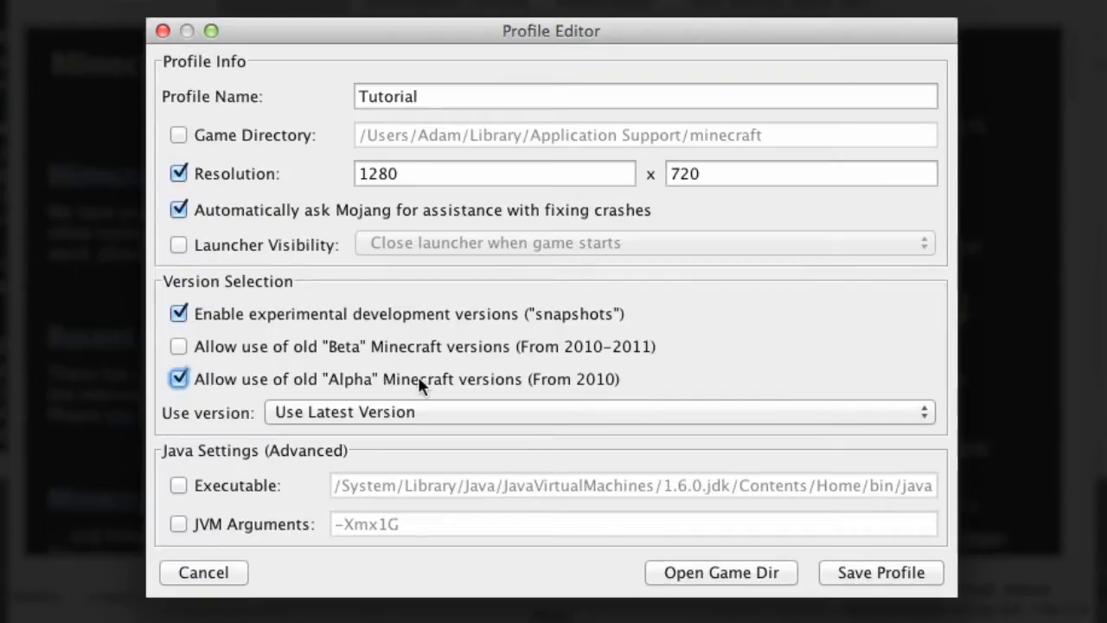
left_click(177, 346)
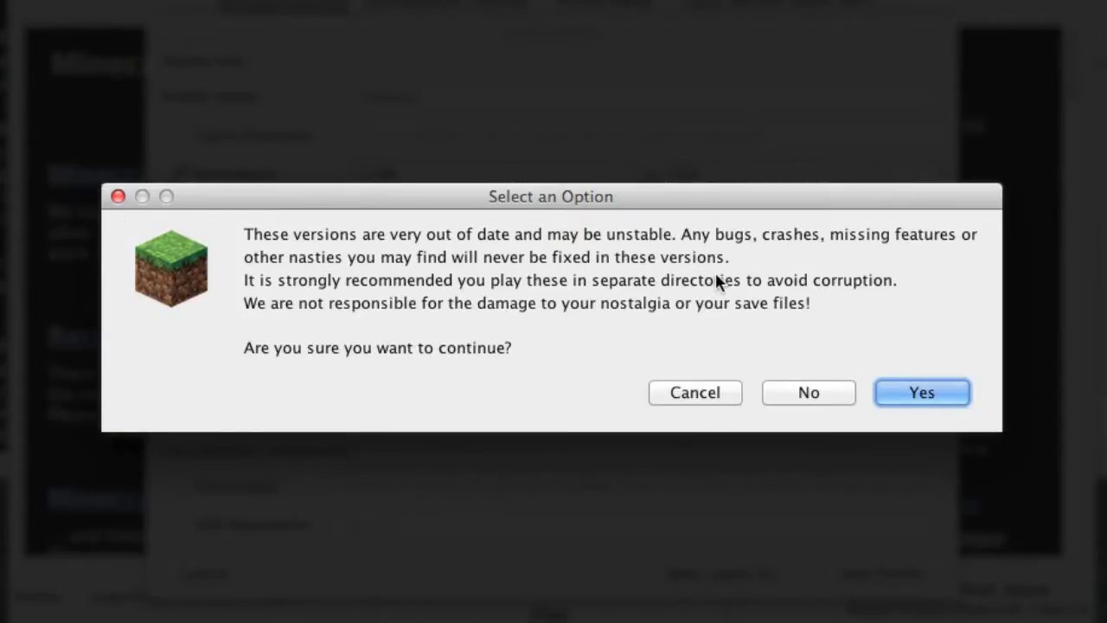
left_click(927, 385)
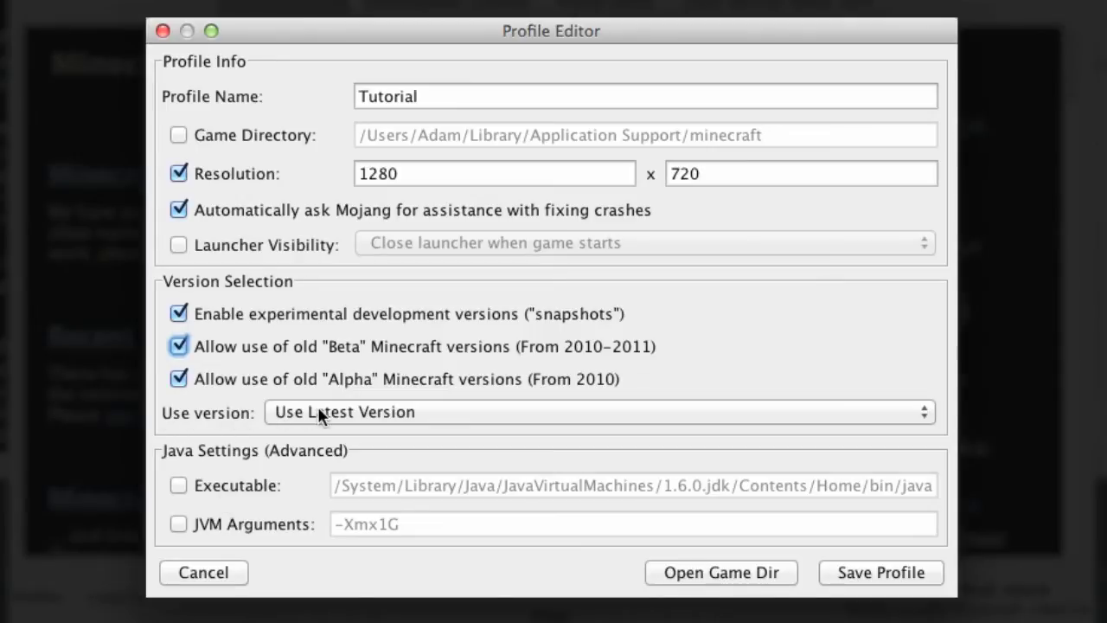
Step: Save the profile as Tutorial Alpha with version old-alpha rd-132211 and launch the game with it
left_click(462, 98)
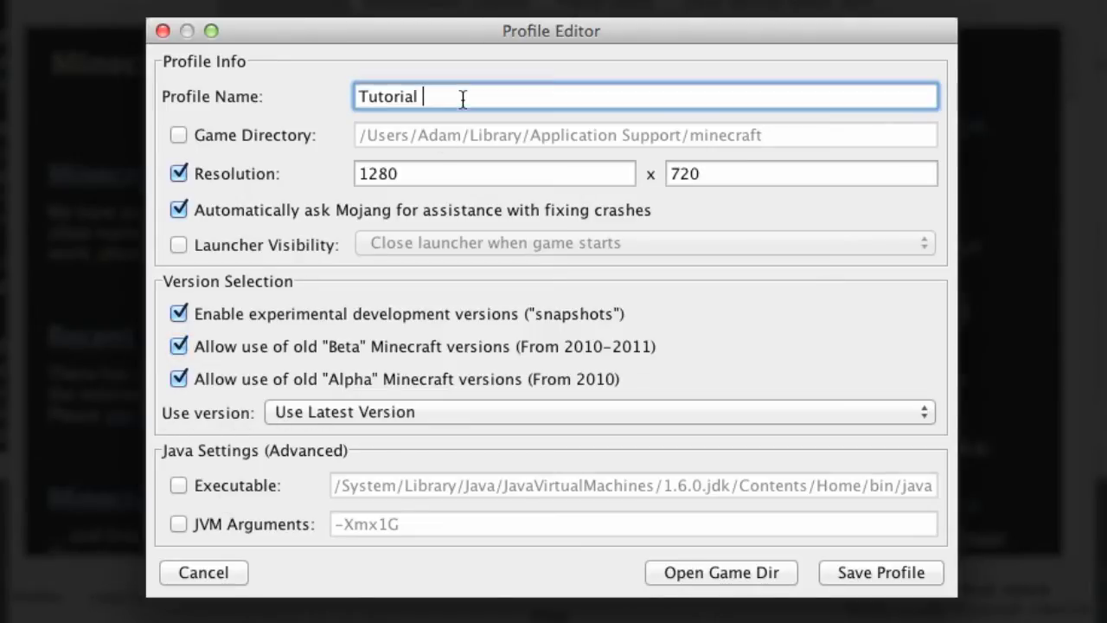
type("Alpha")
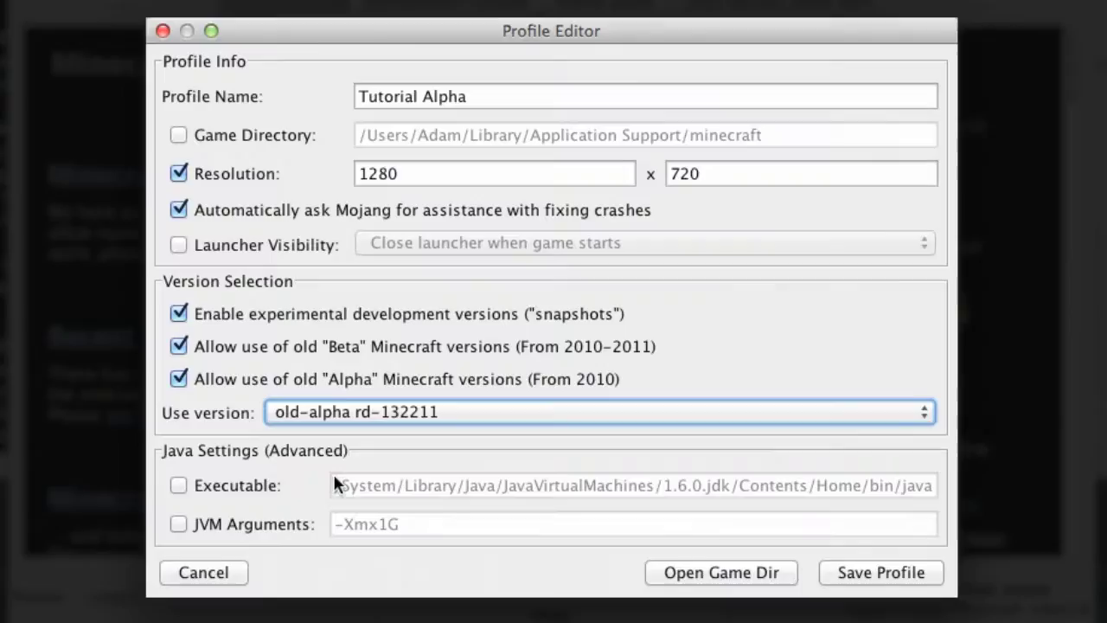
left_click(880, 571)
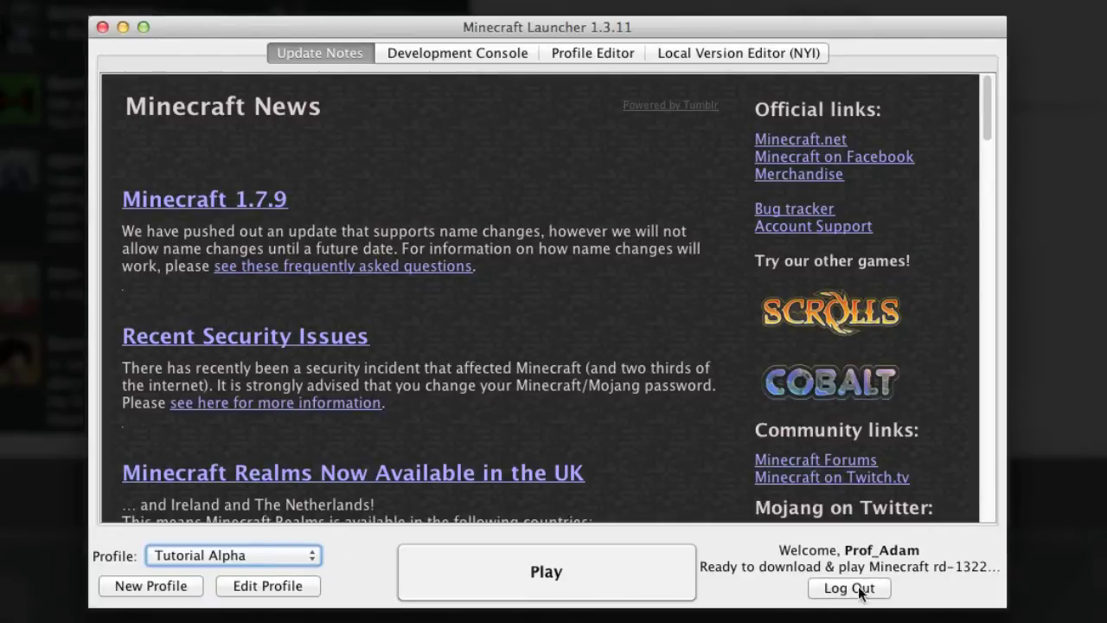
left_click(574, 571)
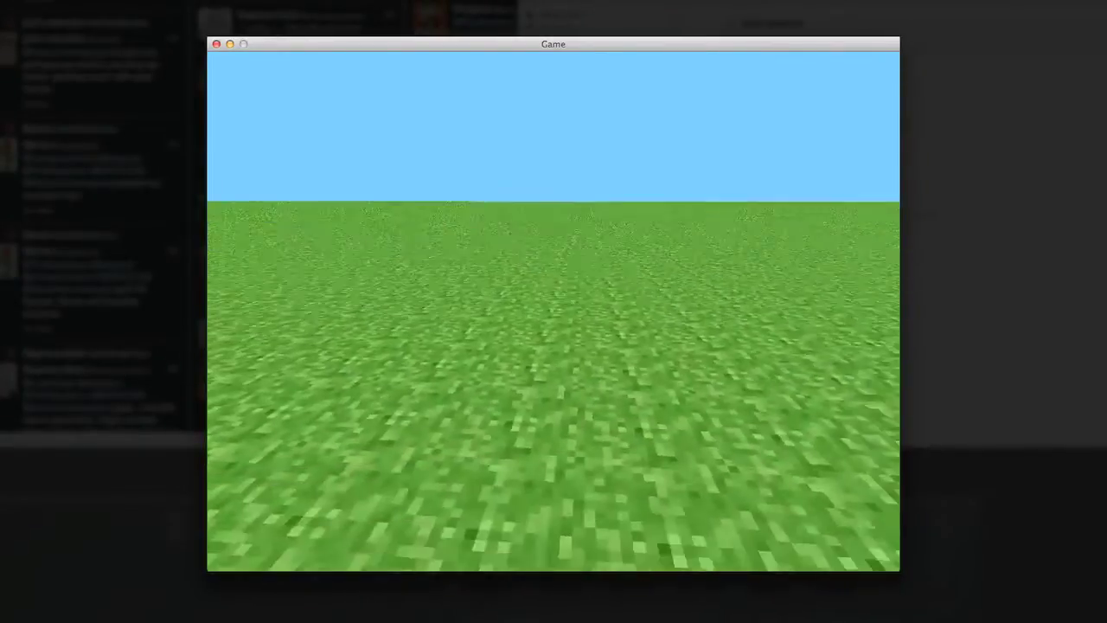
mouse_move(553, 311)
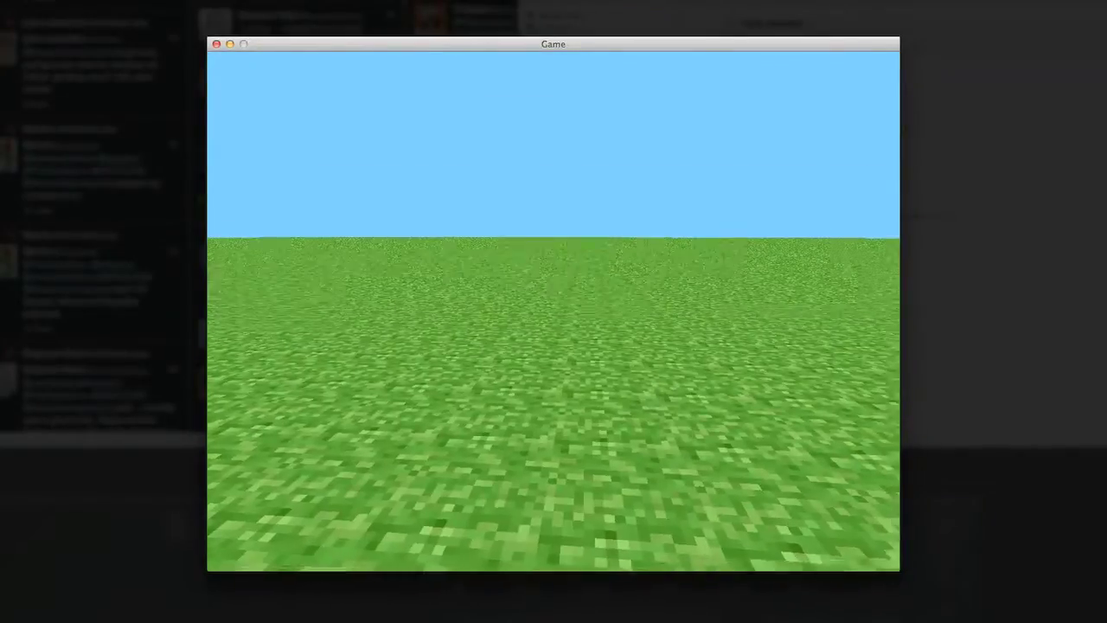
right_click(554, 311)
right_click(553, 312)
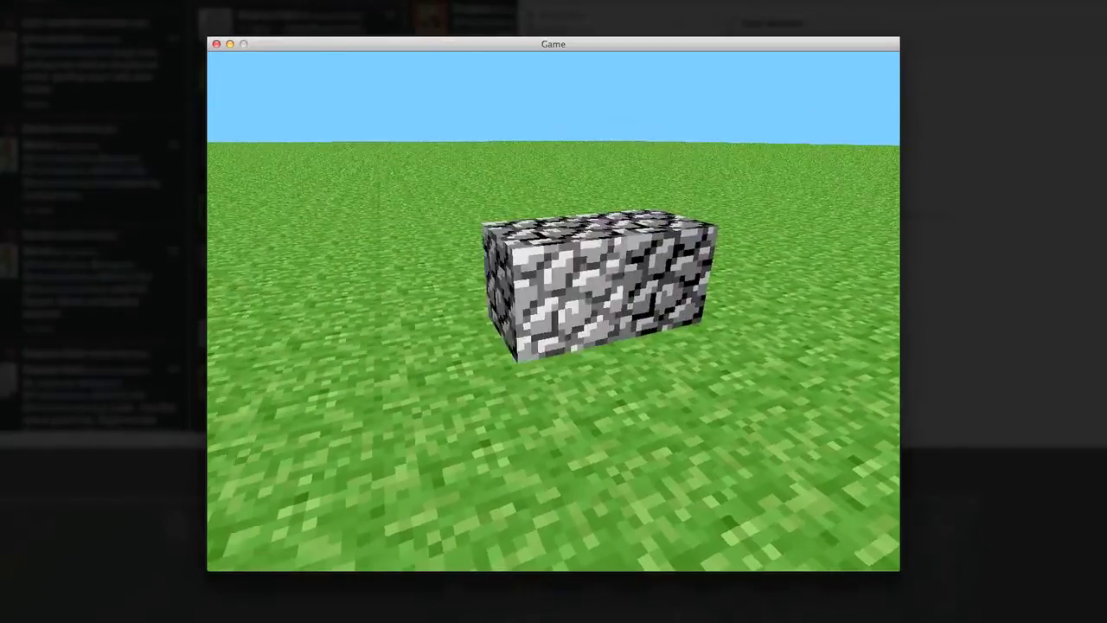
right_click(554, 312)
key("a")
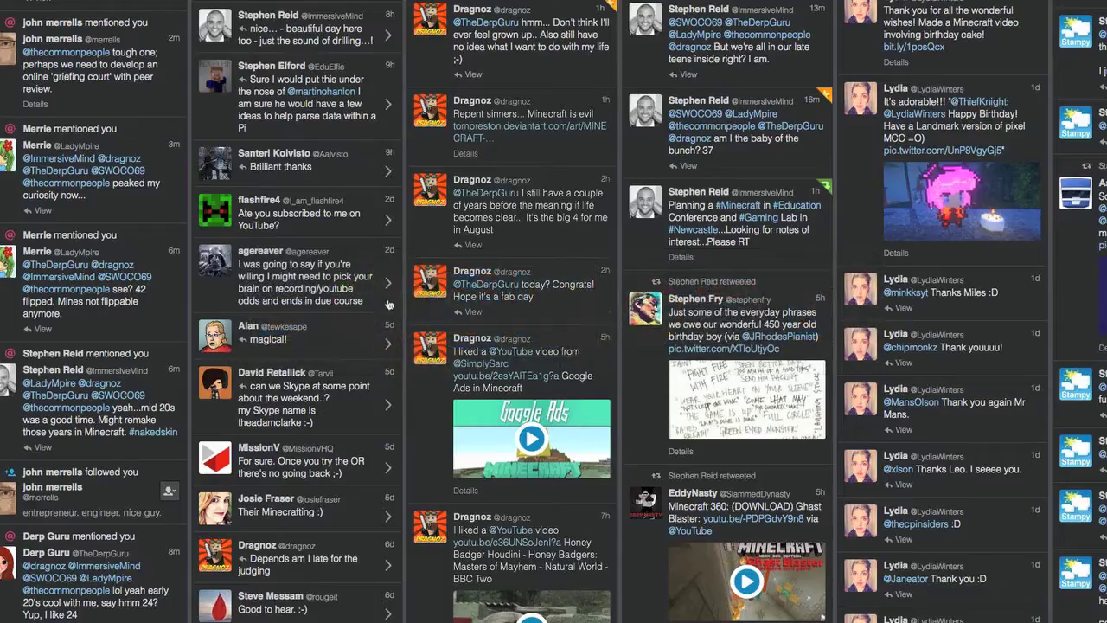
key("super+Tab")
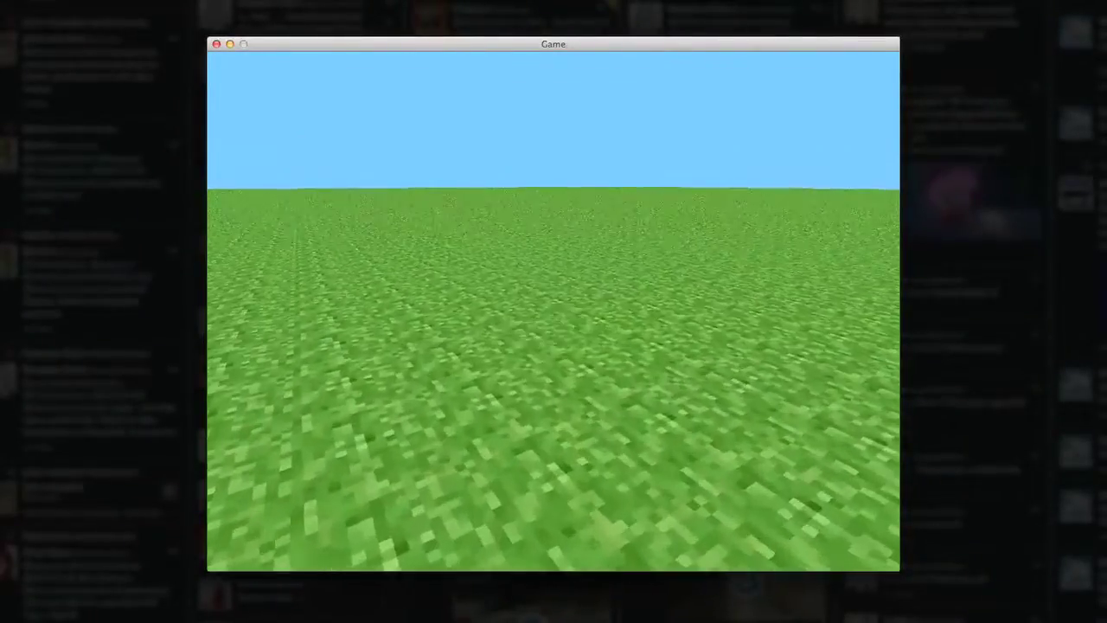
right_click(554, 312)
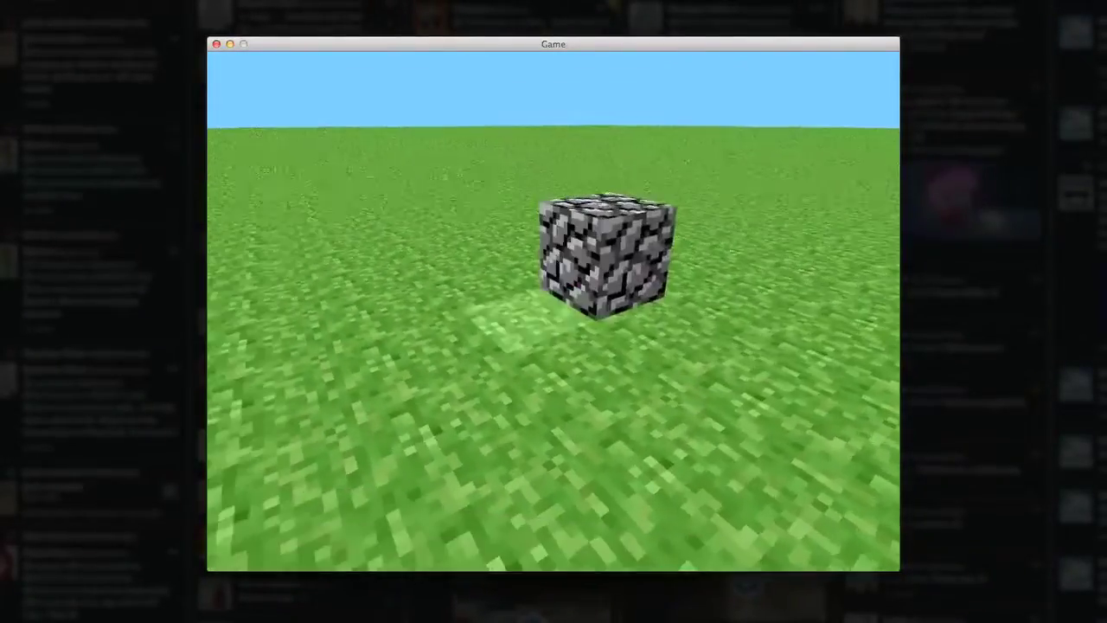
right_click(553, 312)
right_click(554, 312)
right_click(554, 311)
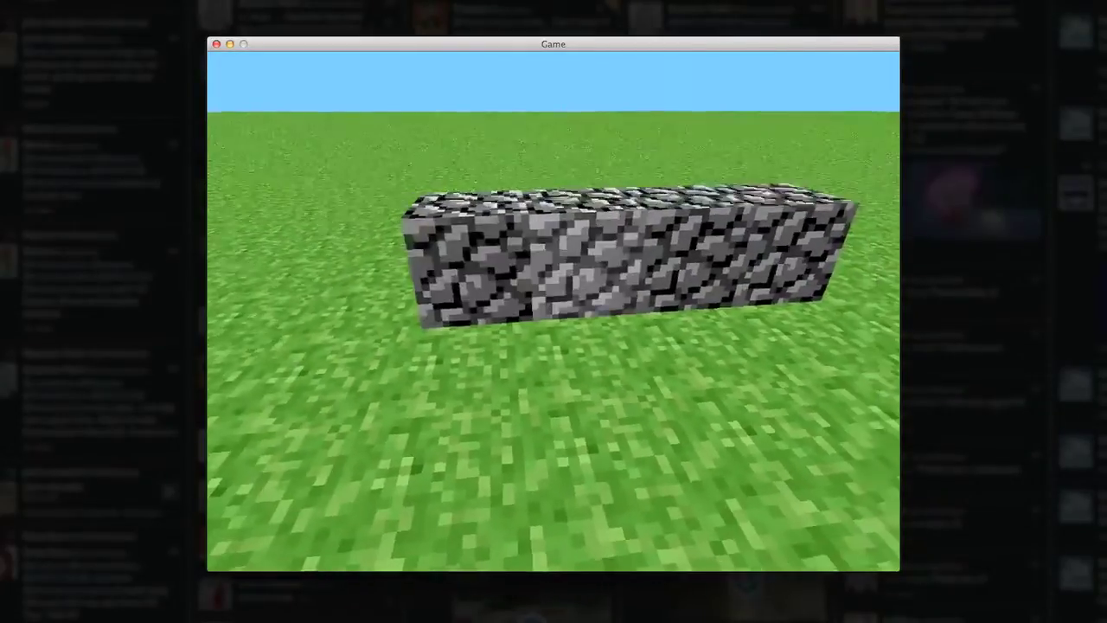
left_click(554, 311)
right_click(554, 312)
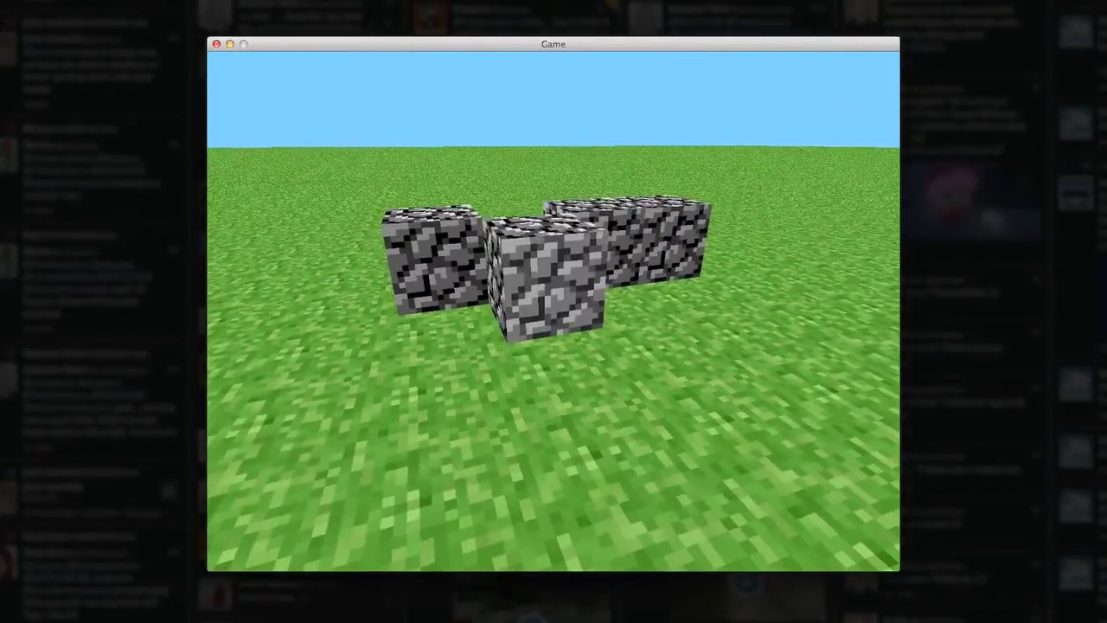
left_click(554, 311)
left_click(553, 311)
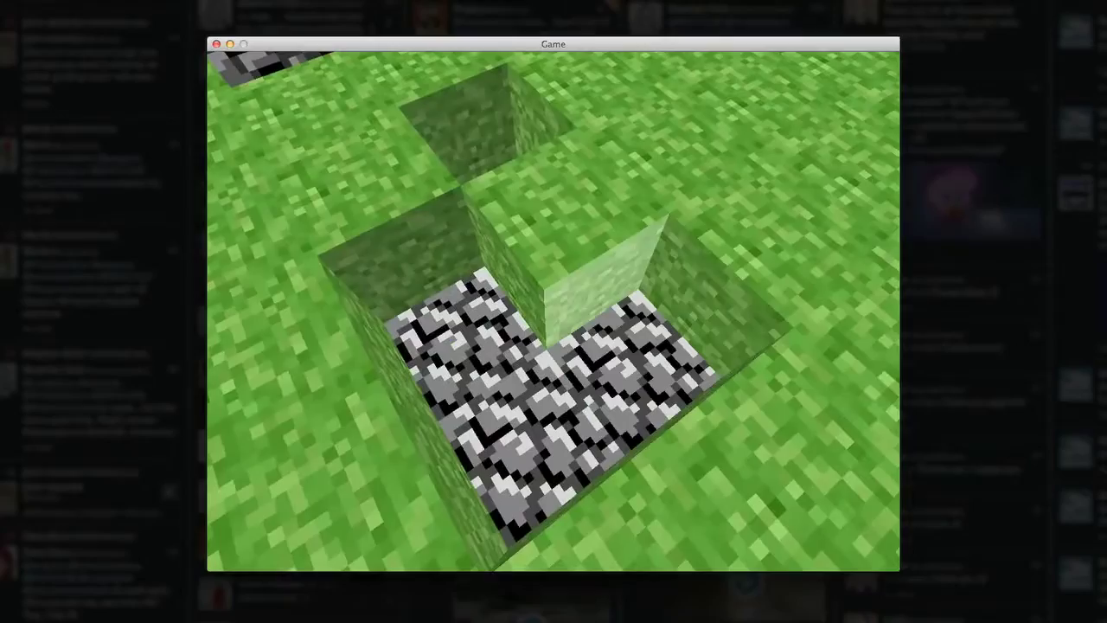
key("w")
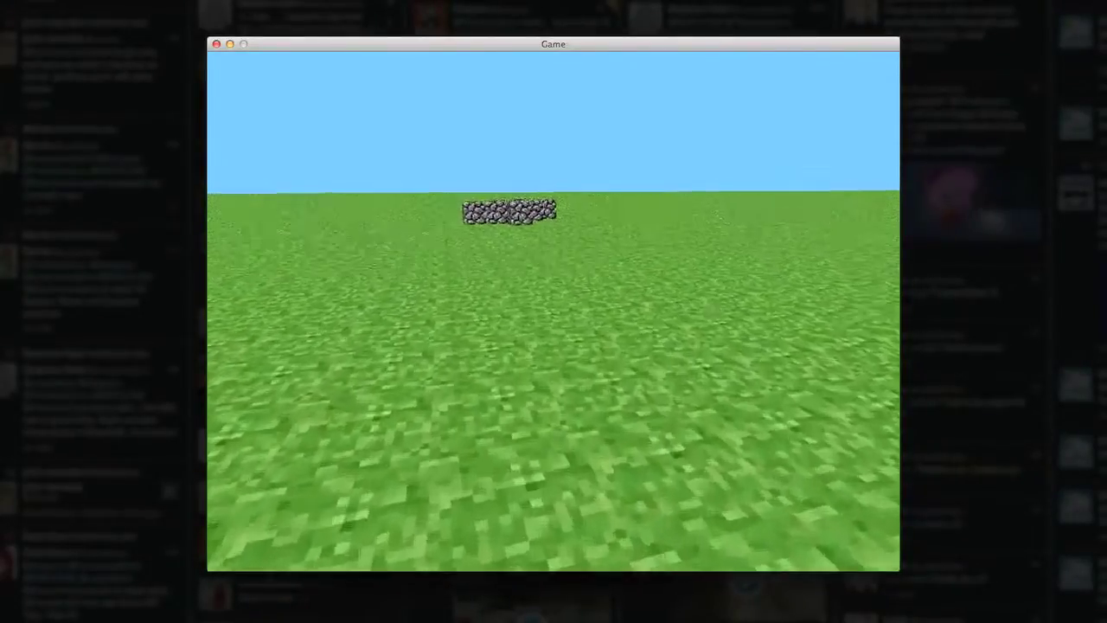
key("w")
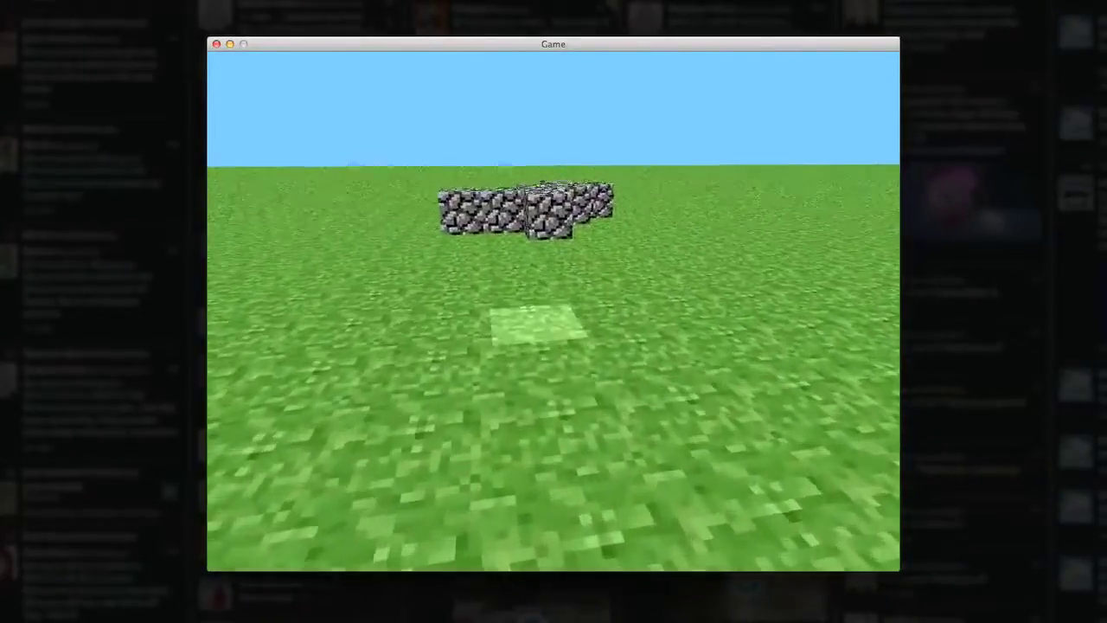
key("space")
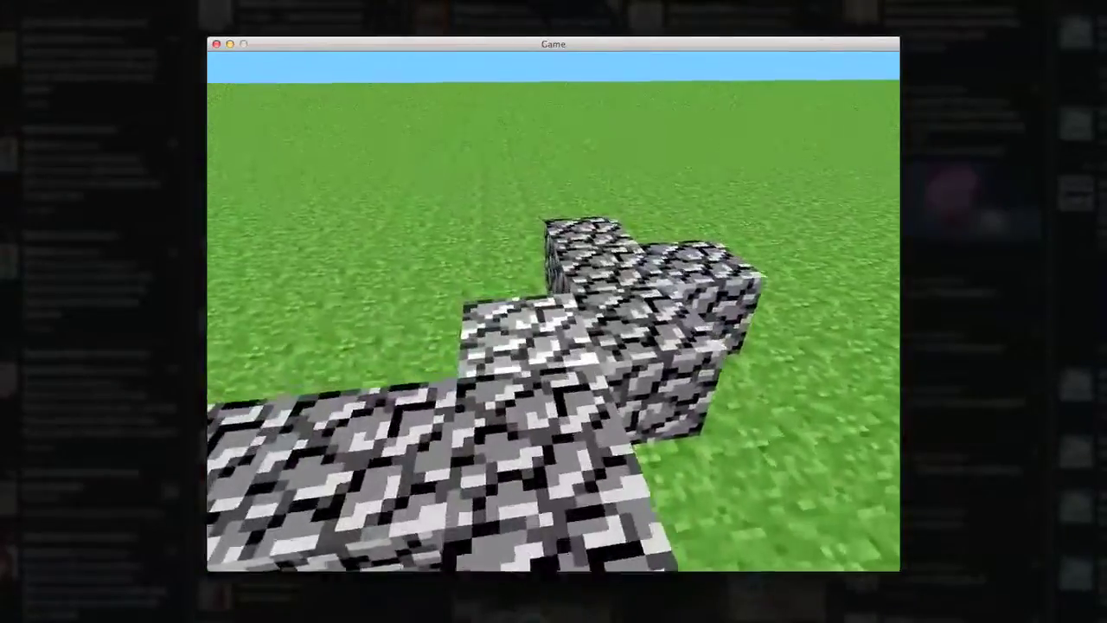
key("s")
key("d")
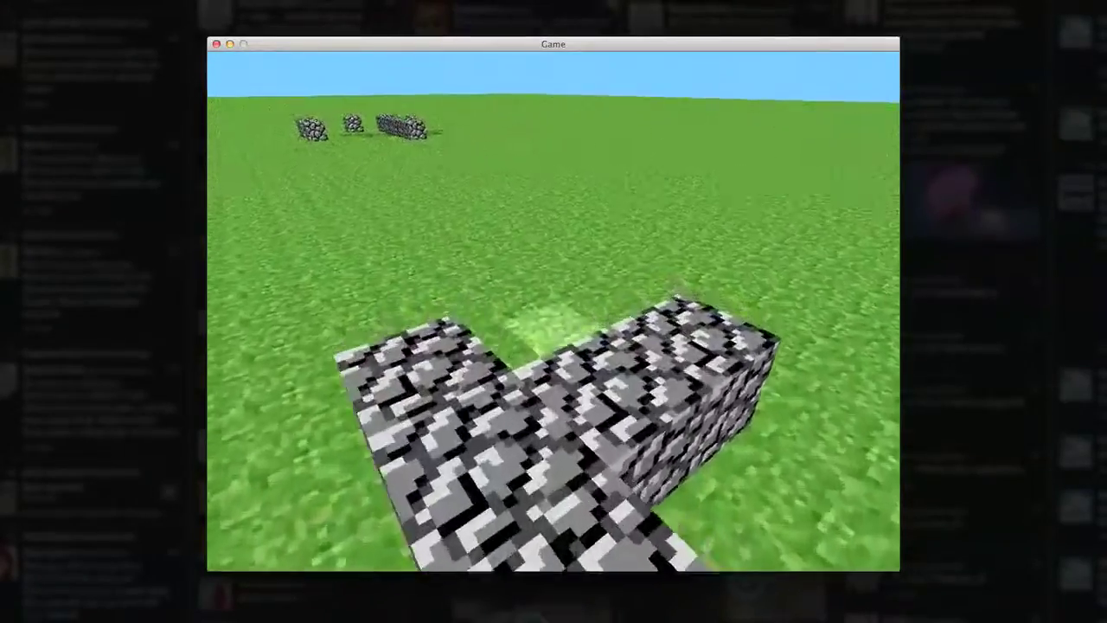
key("w")
key("w")
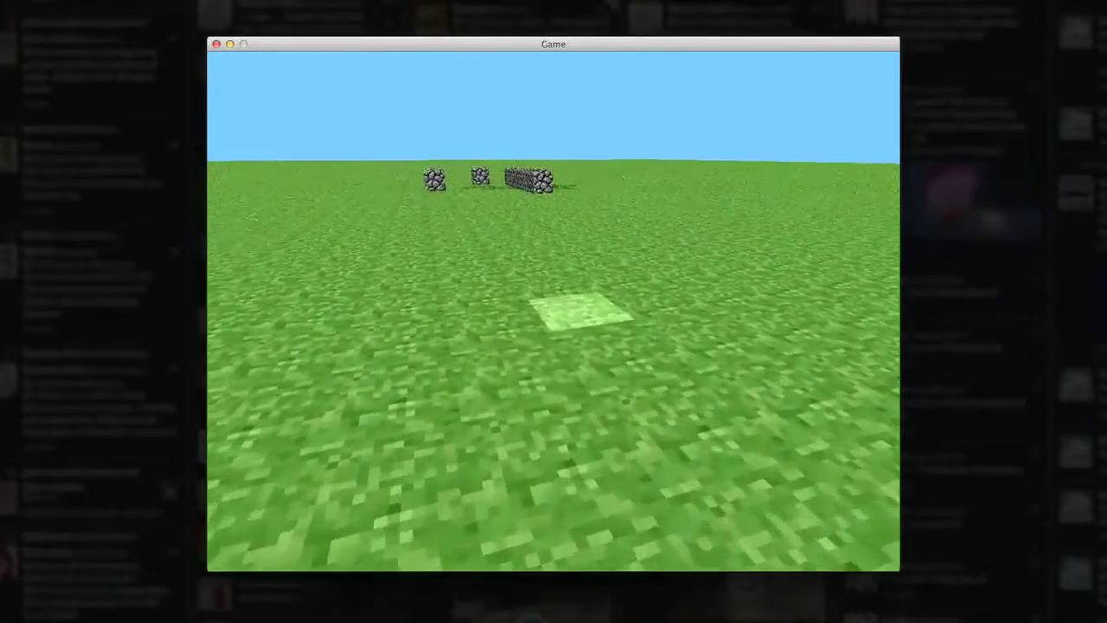
key("w")
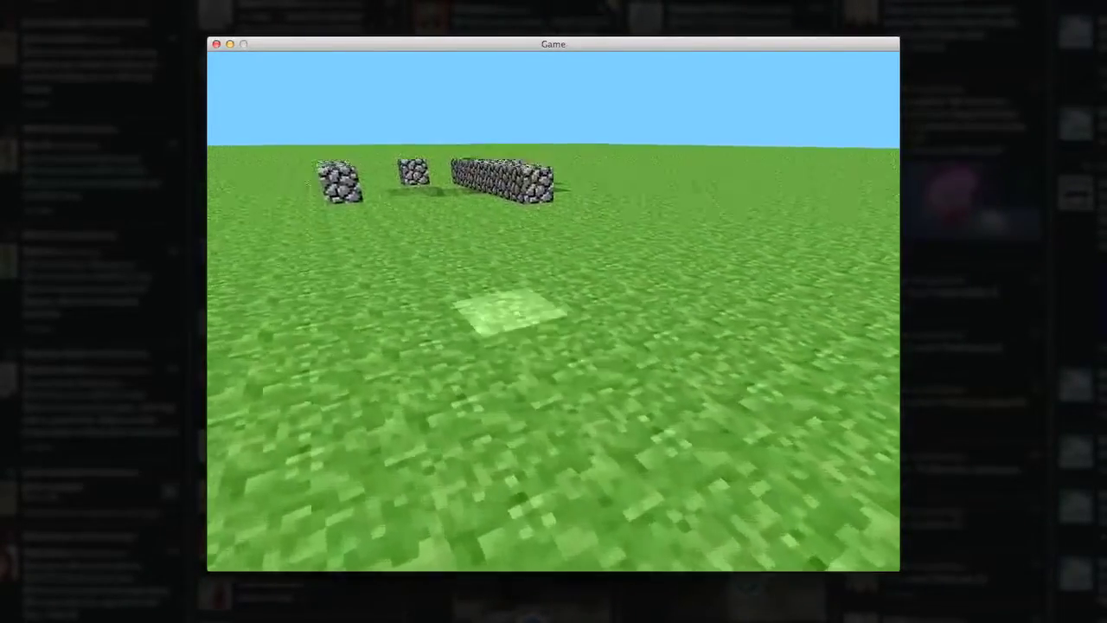
key("w")
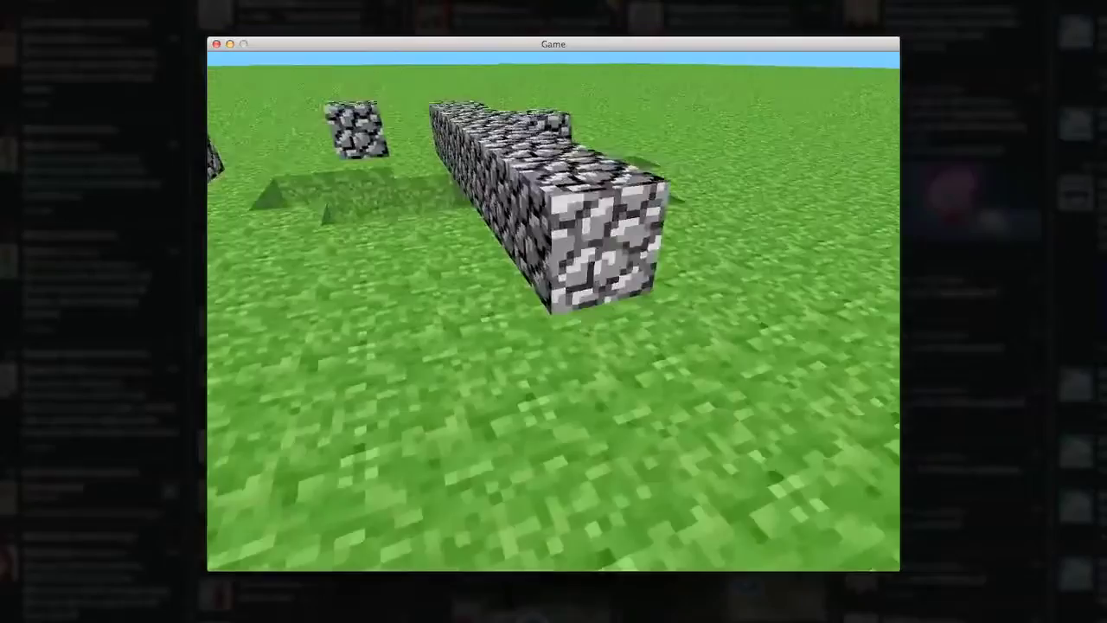
Step: Switch the Tutorial Alpha profile to version old-beta b1.0, save it and launch the game
key("w")
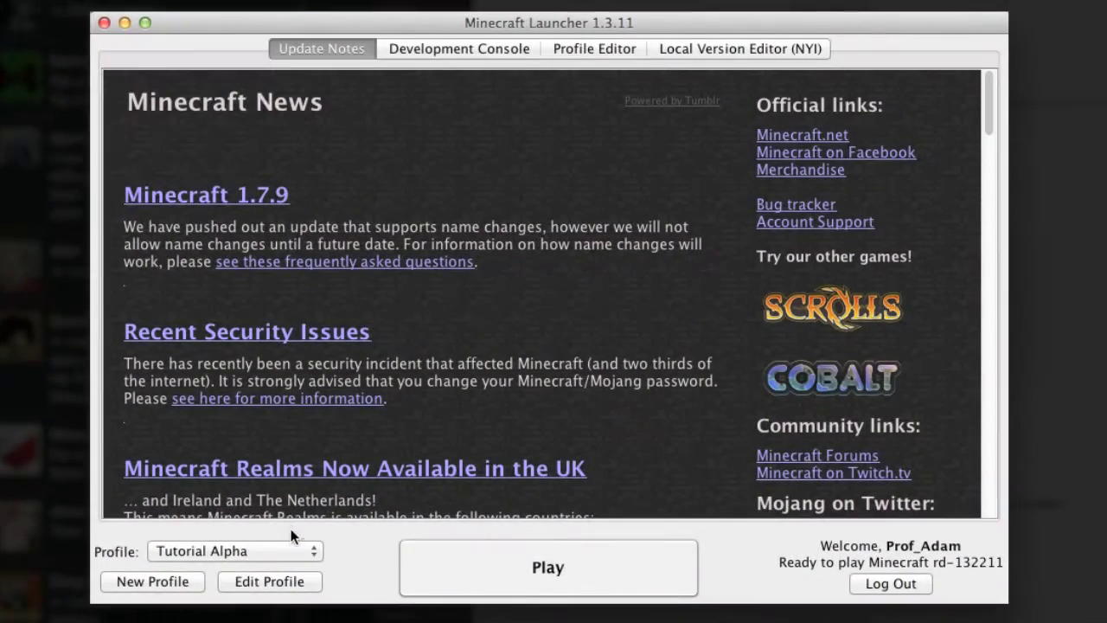
left_click(251, 583)
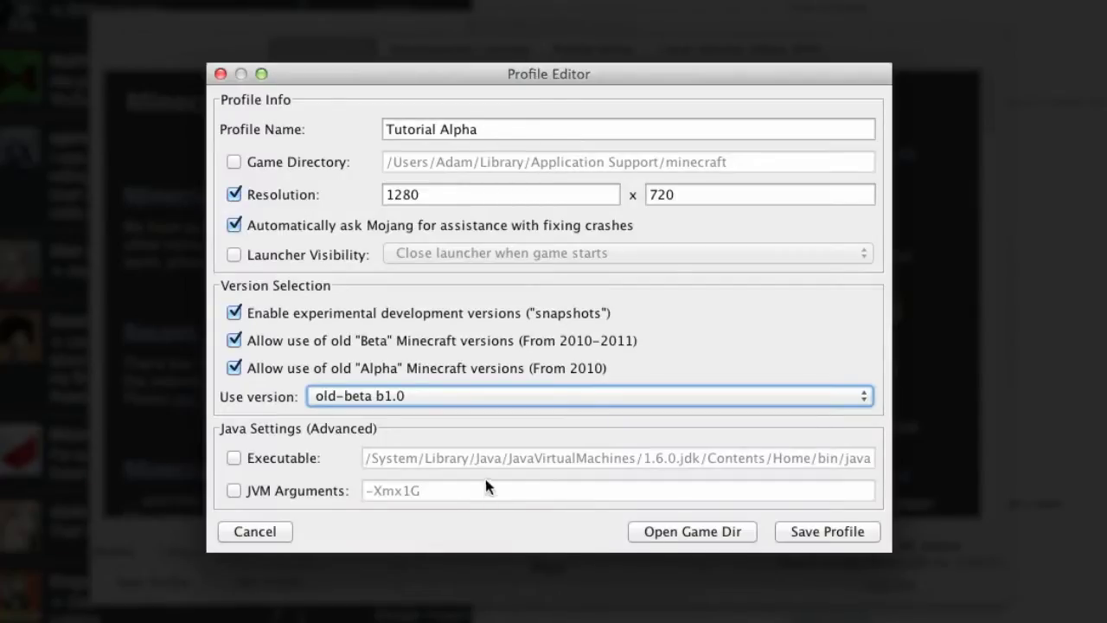
left_click(829, 531)
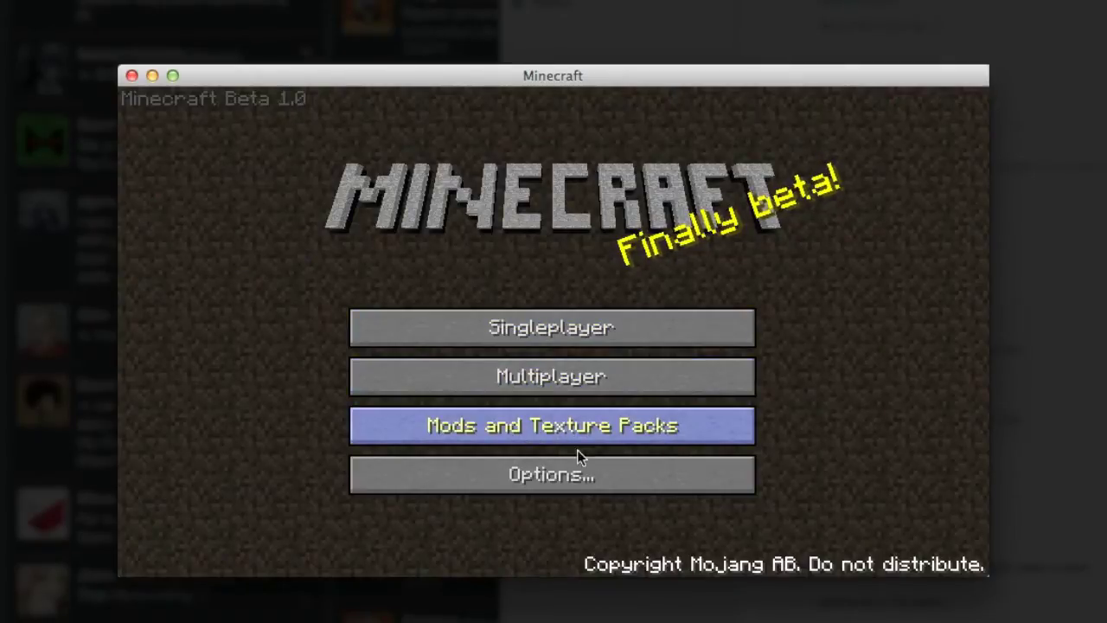
Step: Start a singleplayer world in the empty second slot and walk from the icy shore up onto the snowy terraces
left_click(560, 327)
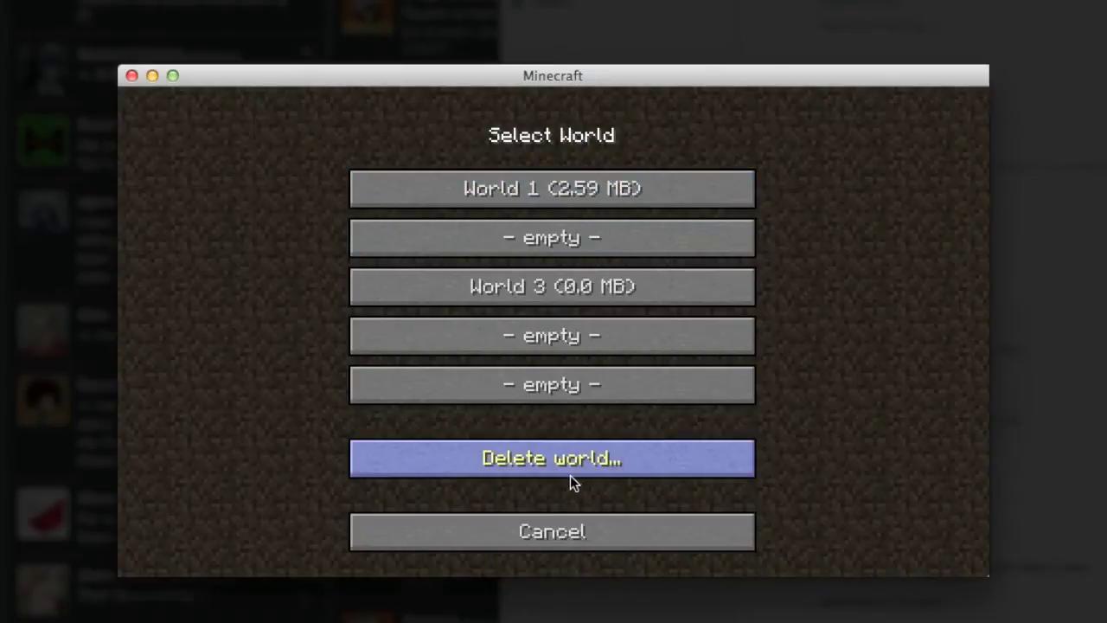
left_click(553, 243)
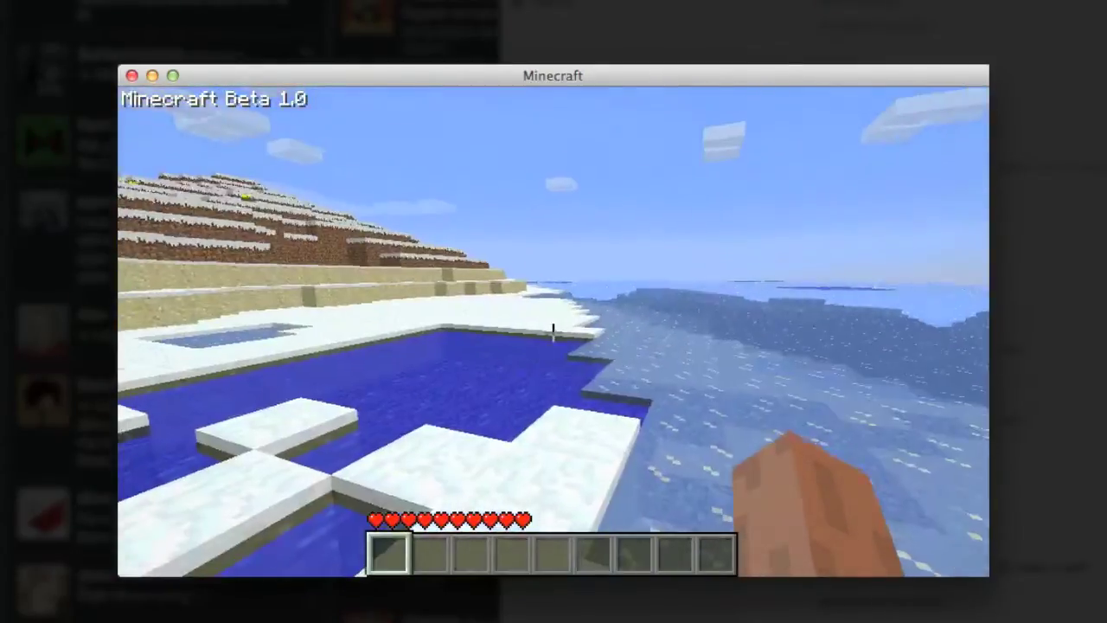
key("w")
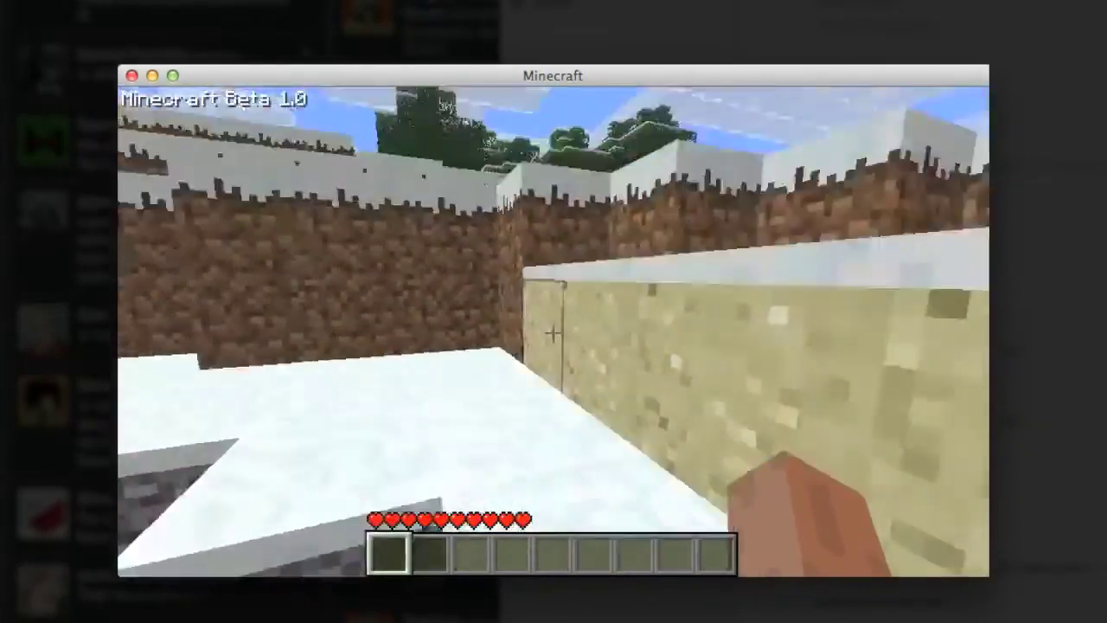
key("w")
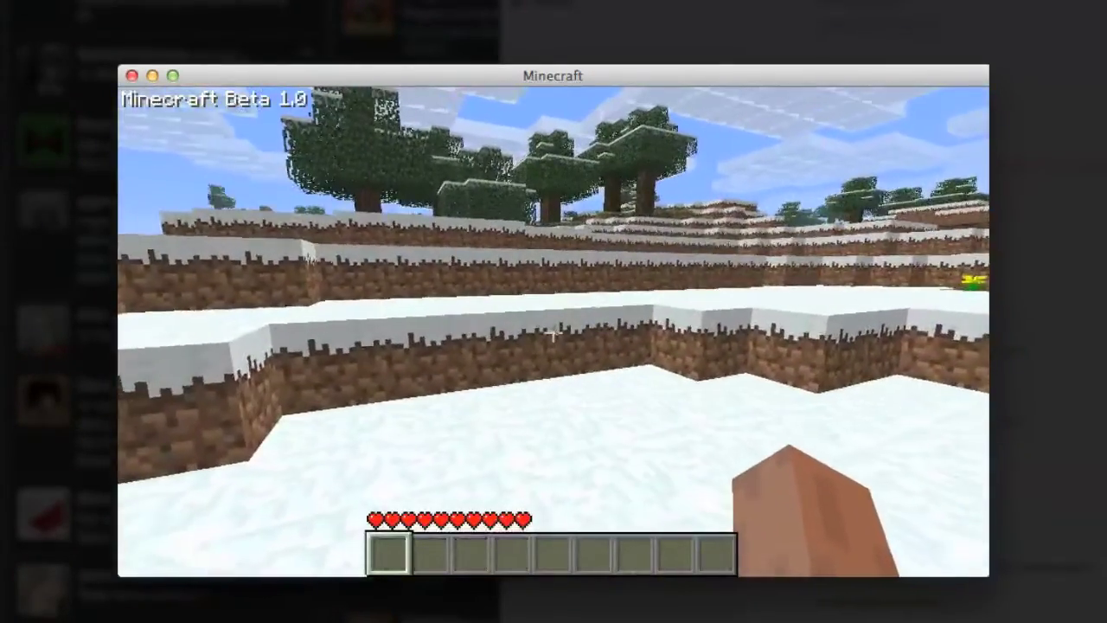
key("space")
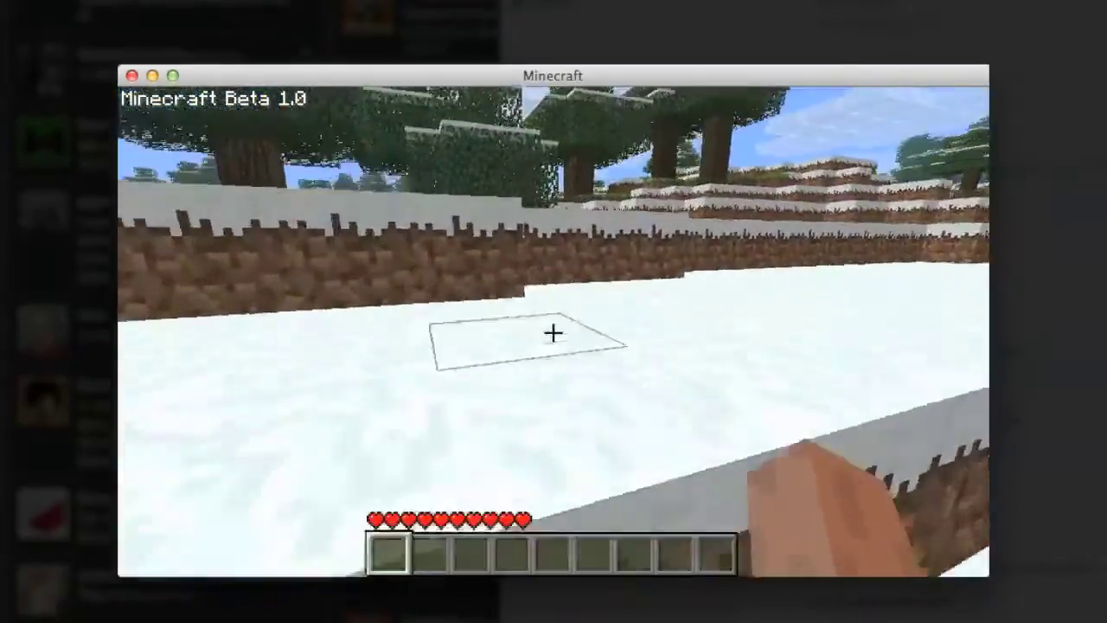
Step: Explore the snowy trees and the lake shore, and climb the dirt terraces beside the water
key("w")
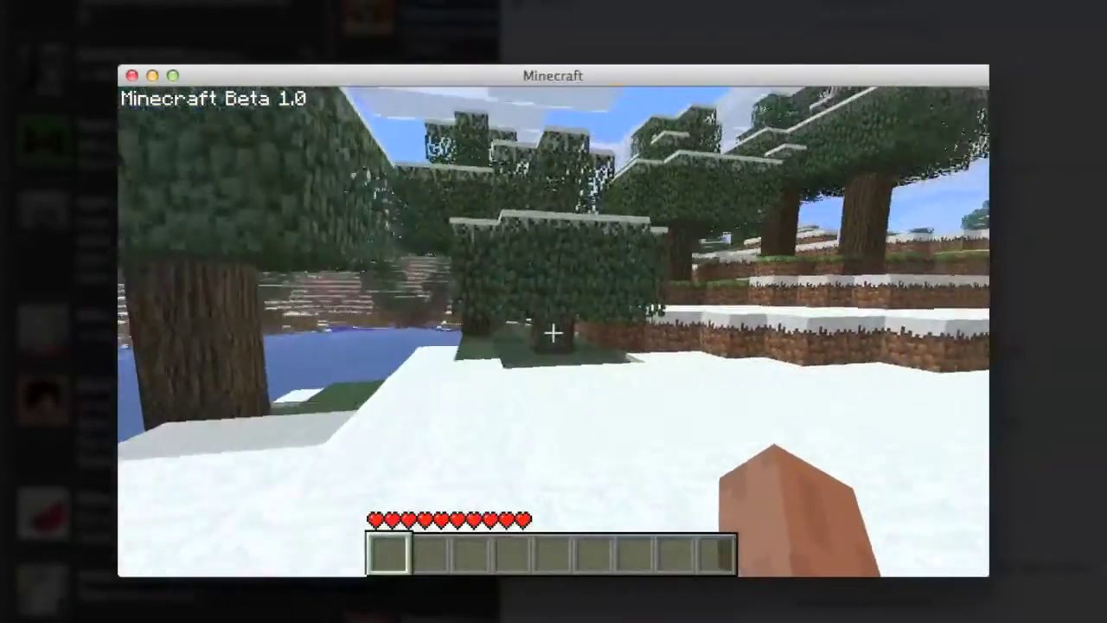
key("w")
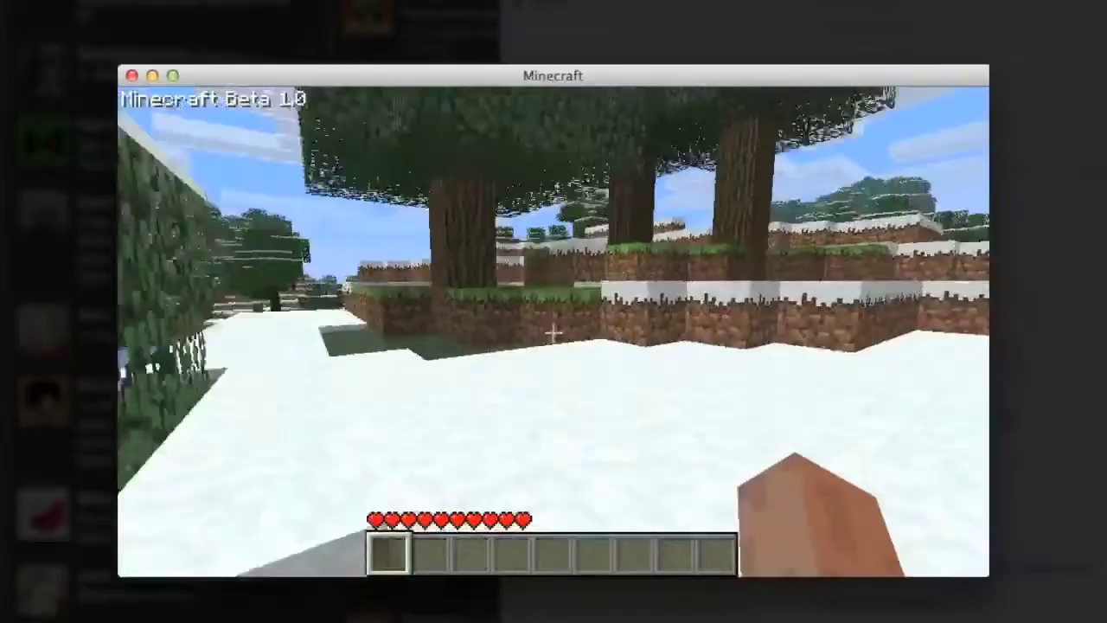
key("w")
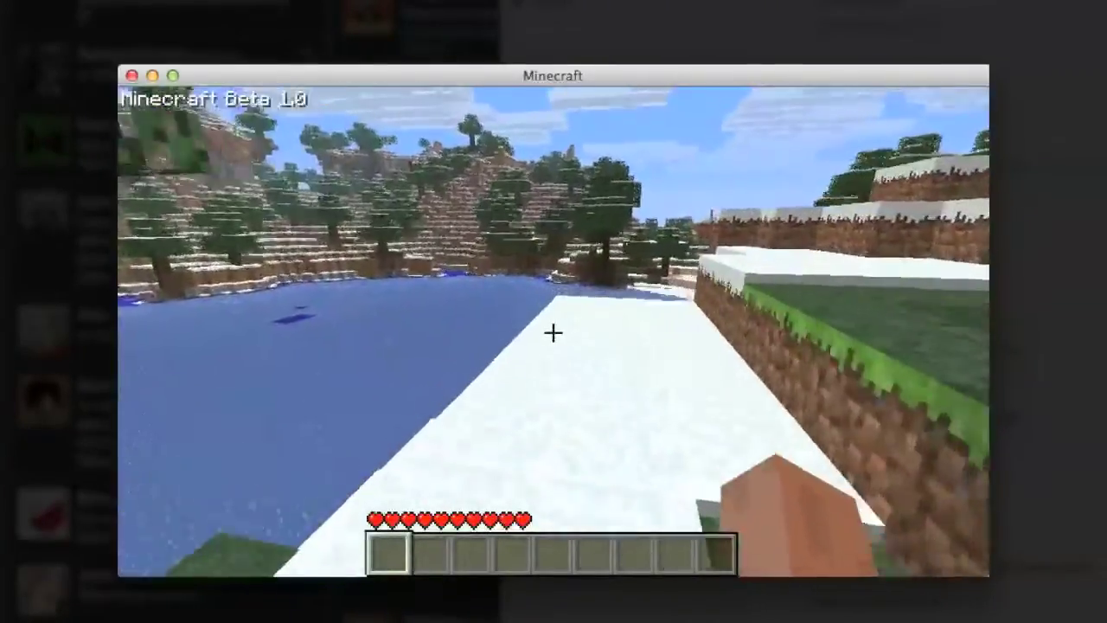
key("w")
key("space")
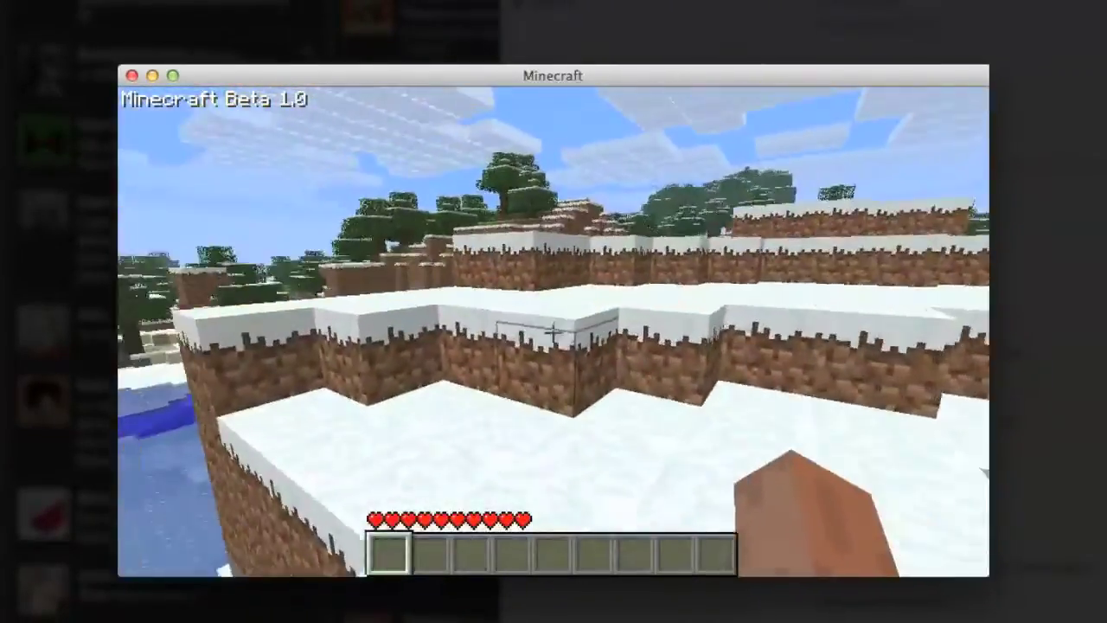
Step: Check the inventory and crafting grid, close it and continue across the snowy ridge above the lake
key("e")
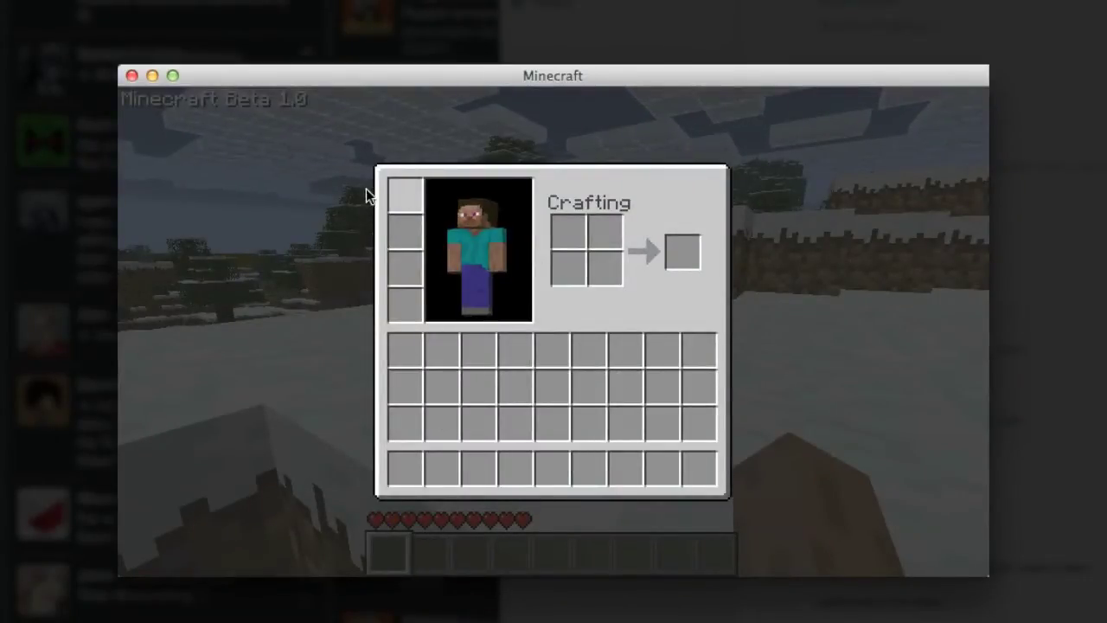
key("e")
key("w")
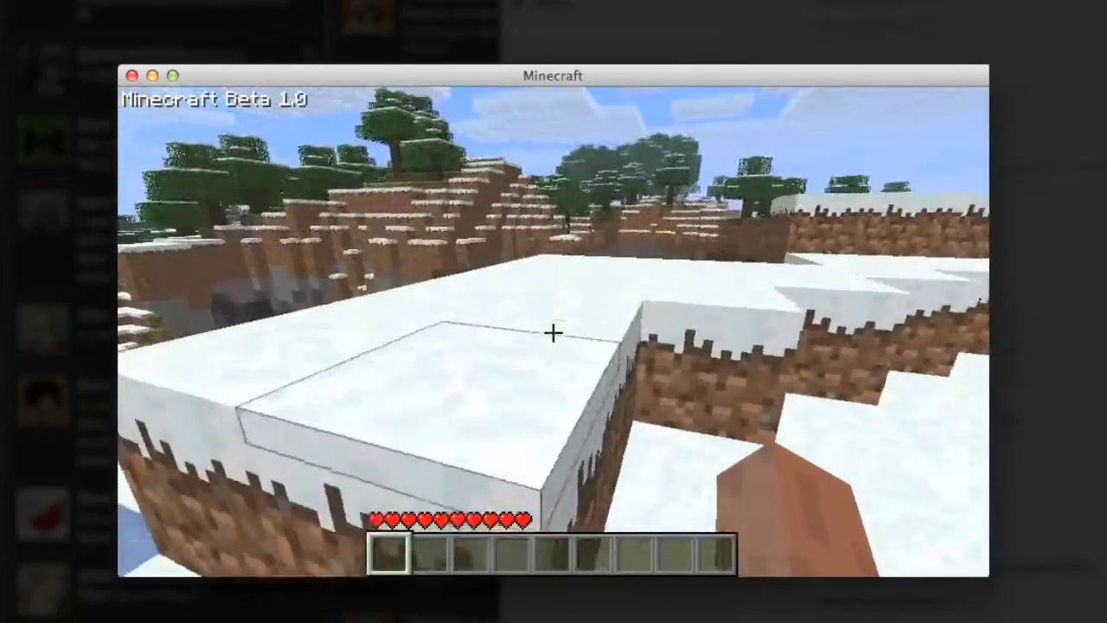
key("w")
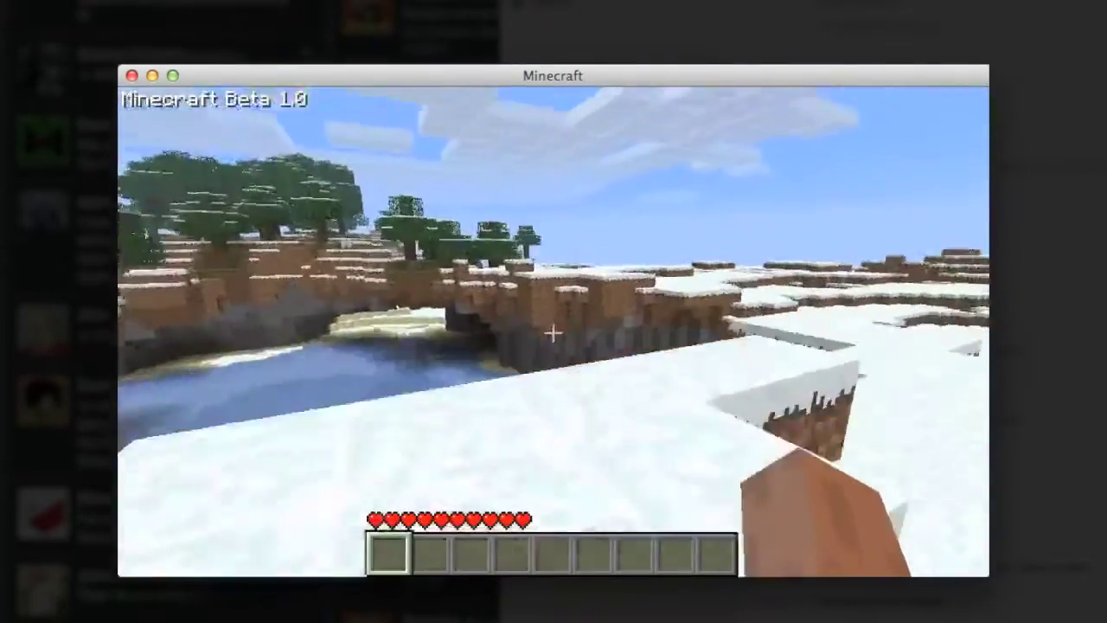
key("w")
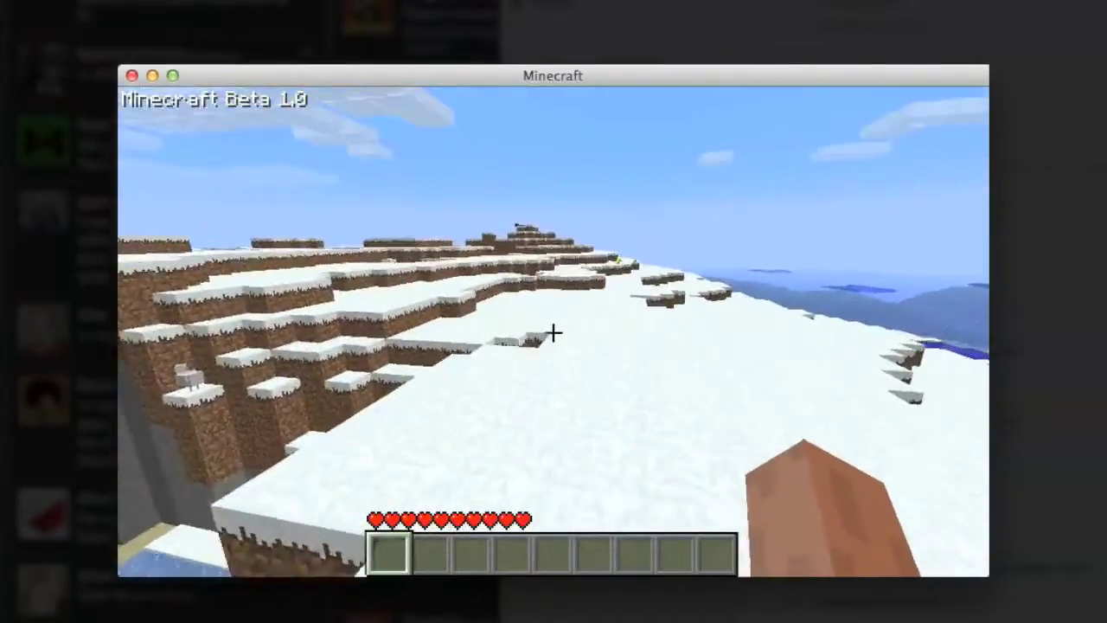
key("w")
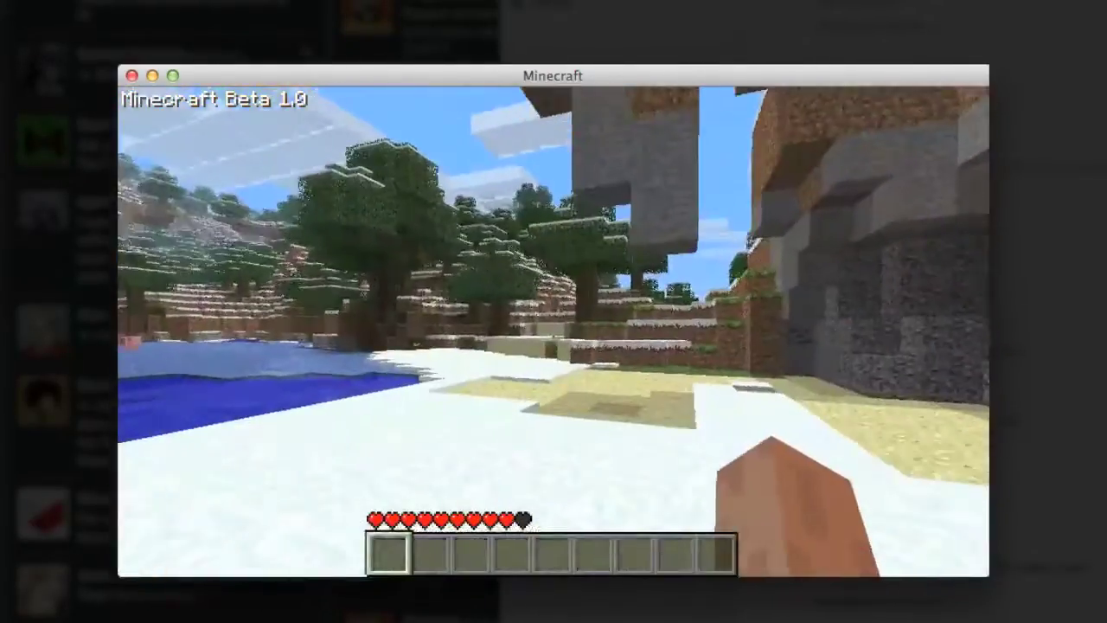
Step: Walk from the sandy shore below the stone cliff up the terraces into the snowy forest
key("w")
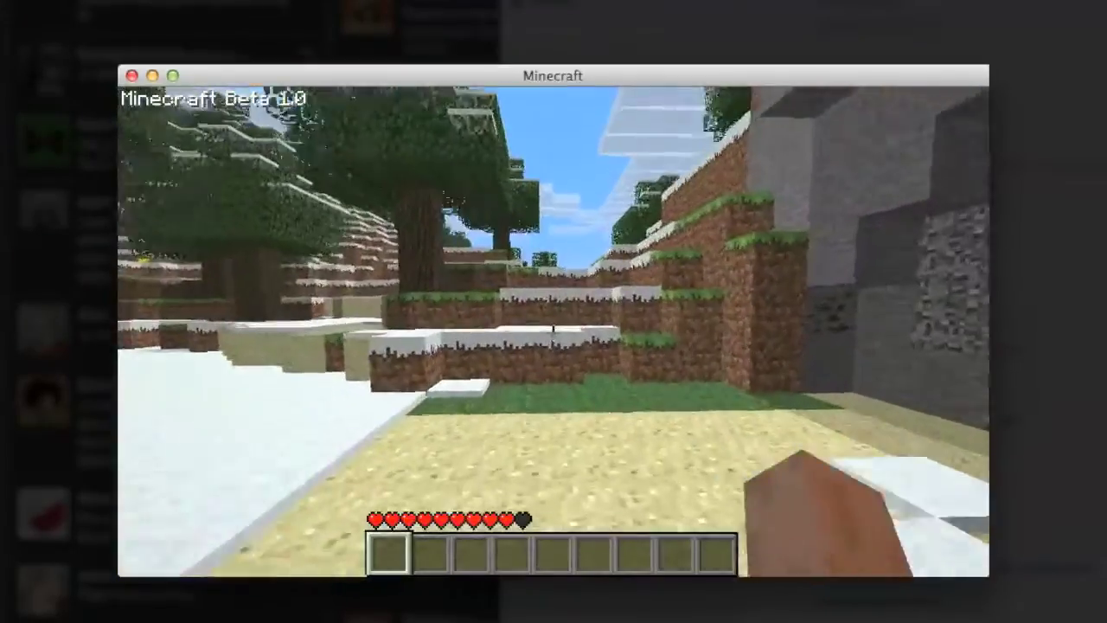
key("w")
key("space")
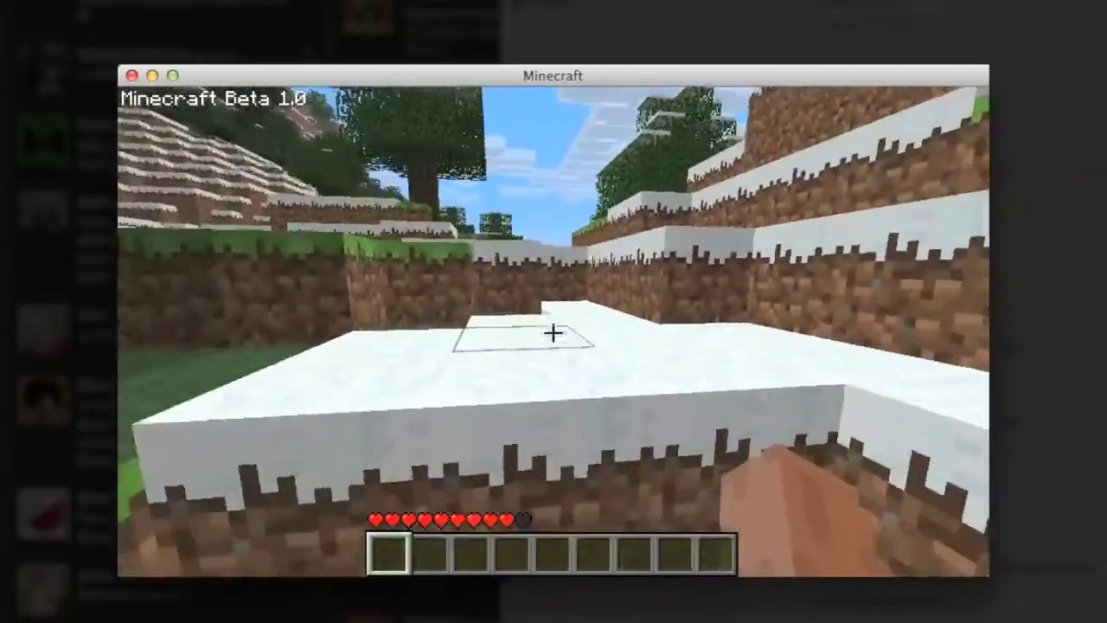
key("w")
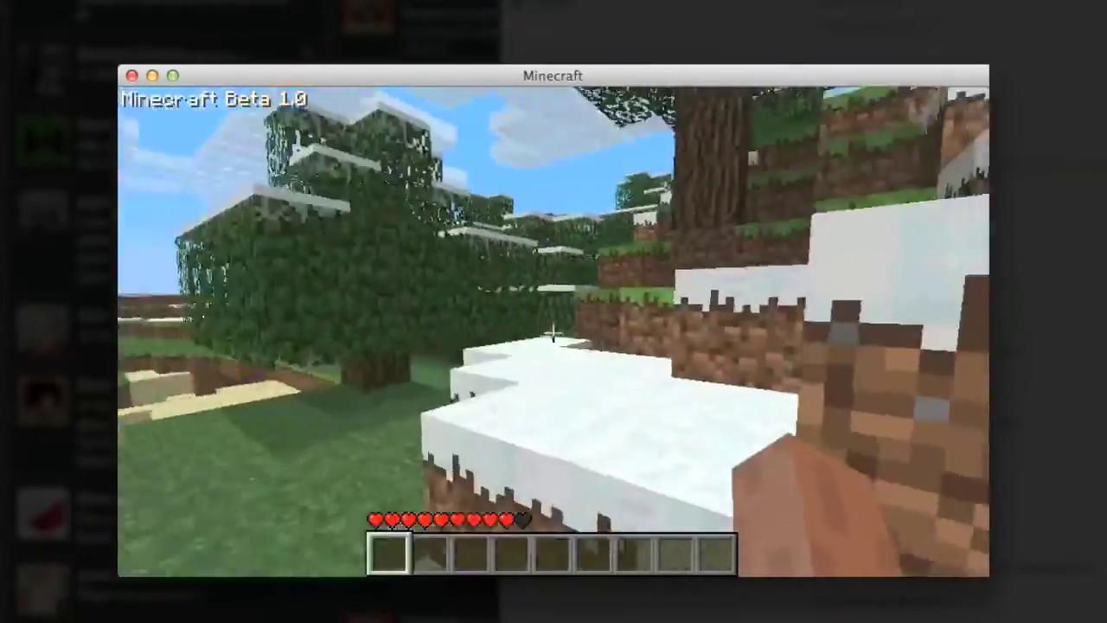
key("w")
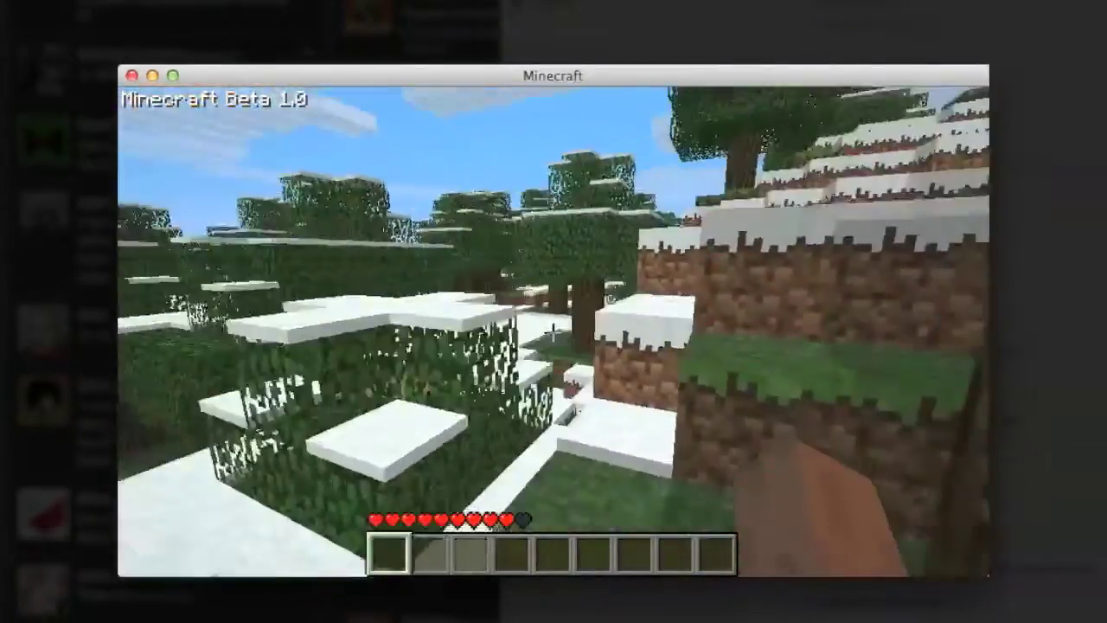
key("w")
Step: Pause the game, review its options such as render distance, difficulty and graphics, and close them
key("Escape")
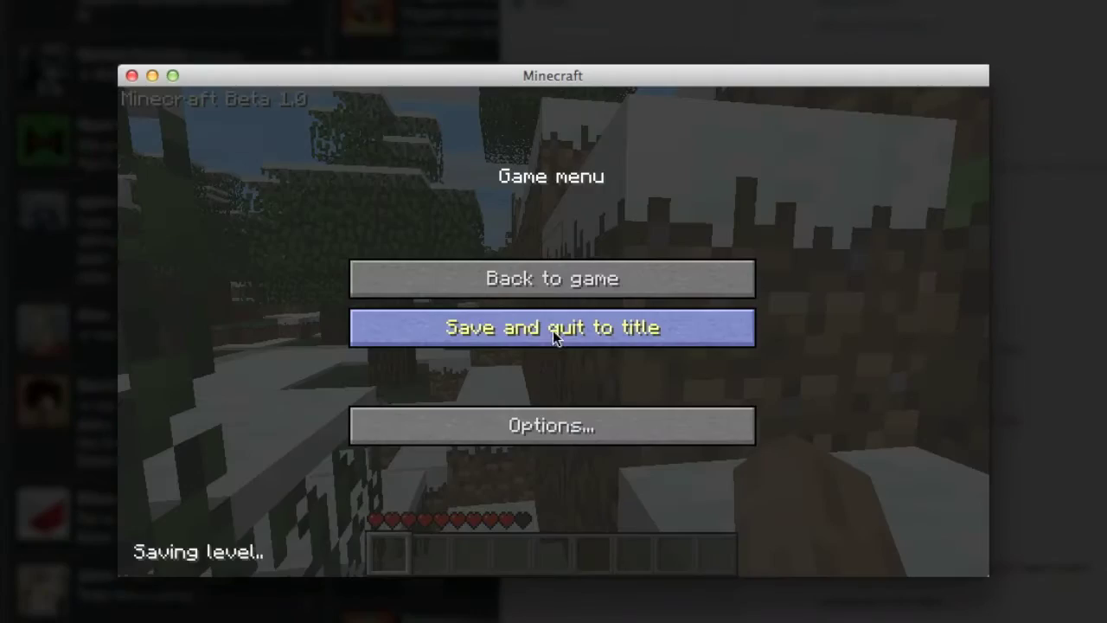
left_click(594, 429)
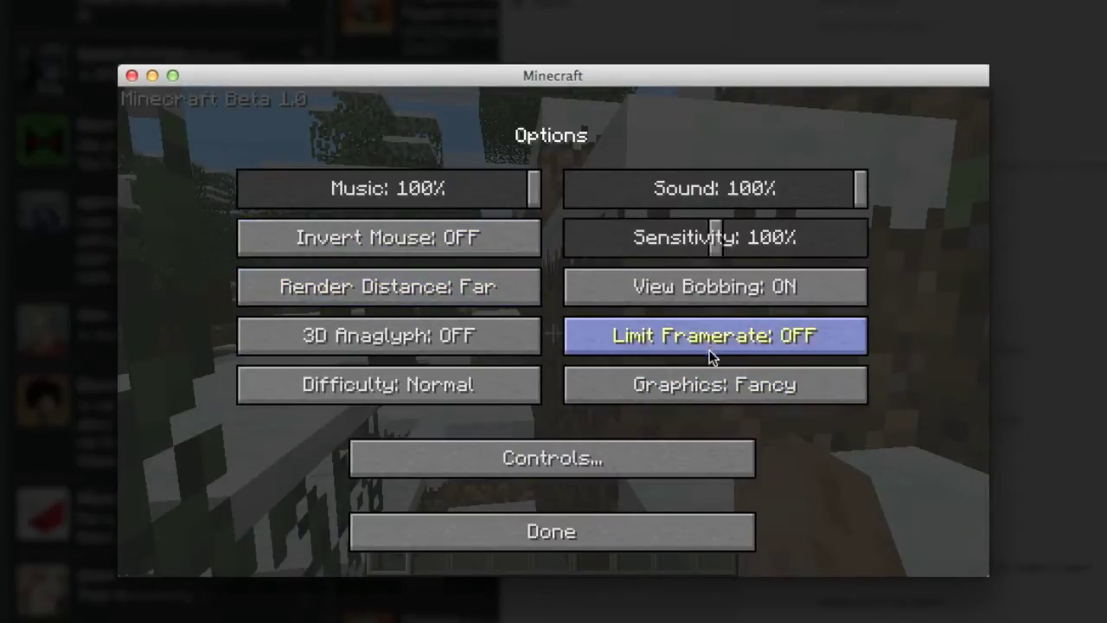
left_click(538, 534)
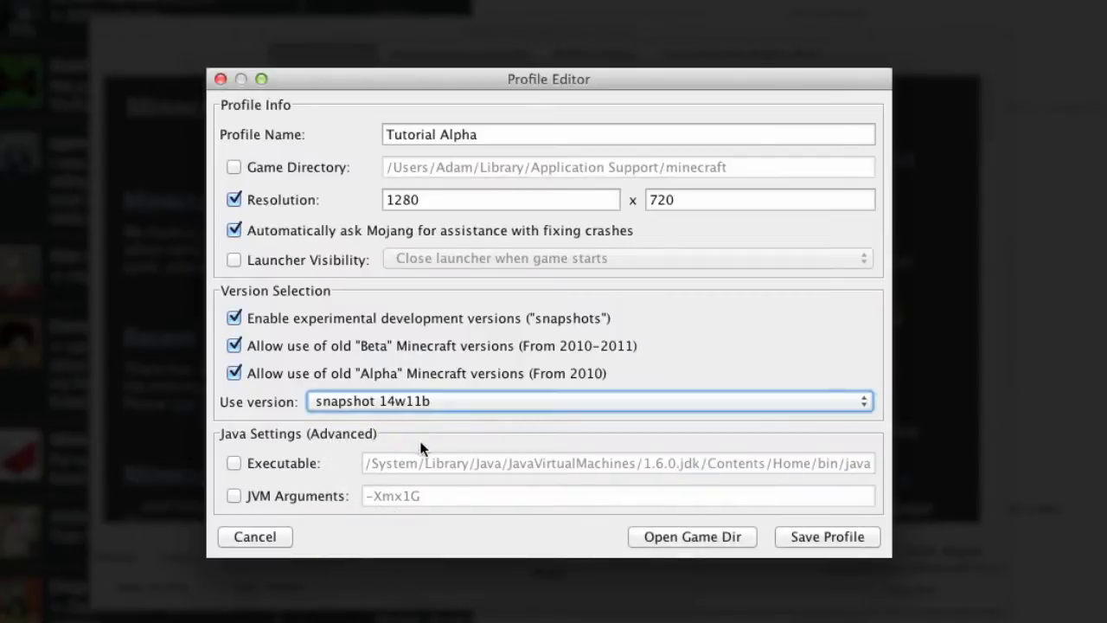
Step: Save the Tutorial Alpha profile with version snapshot 14w11b and launch the game
left_click(825, 530)
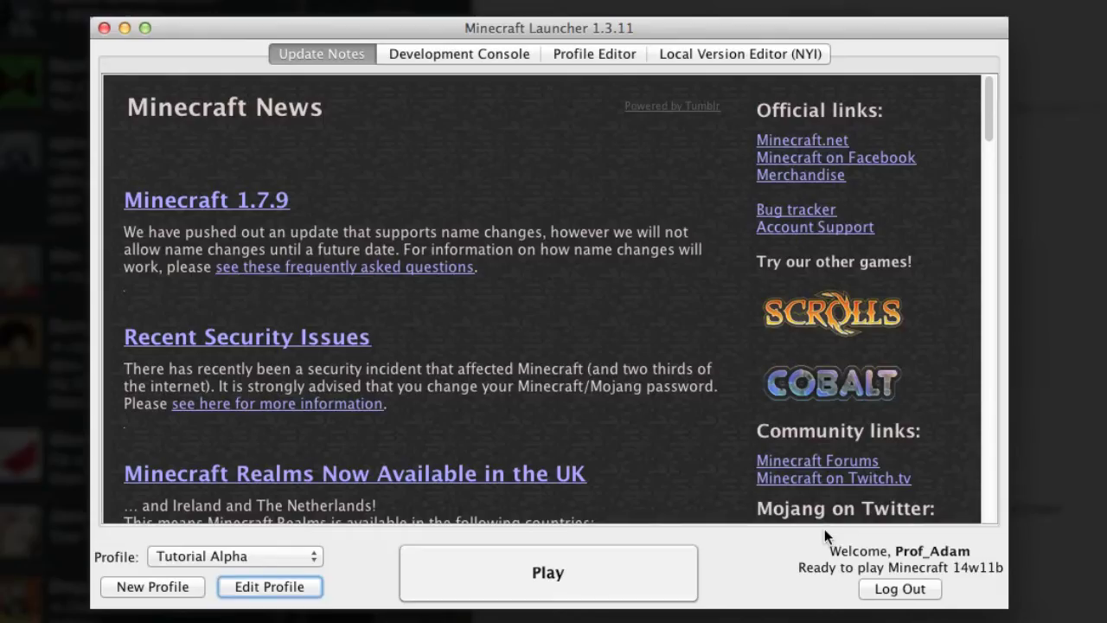
left_click(549, 562)
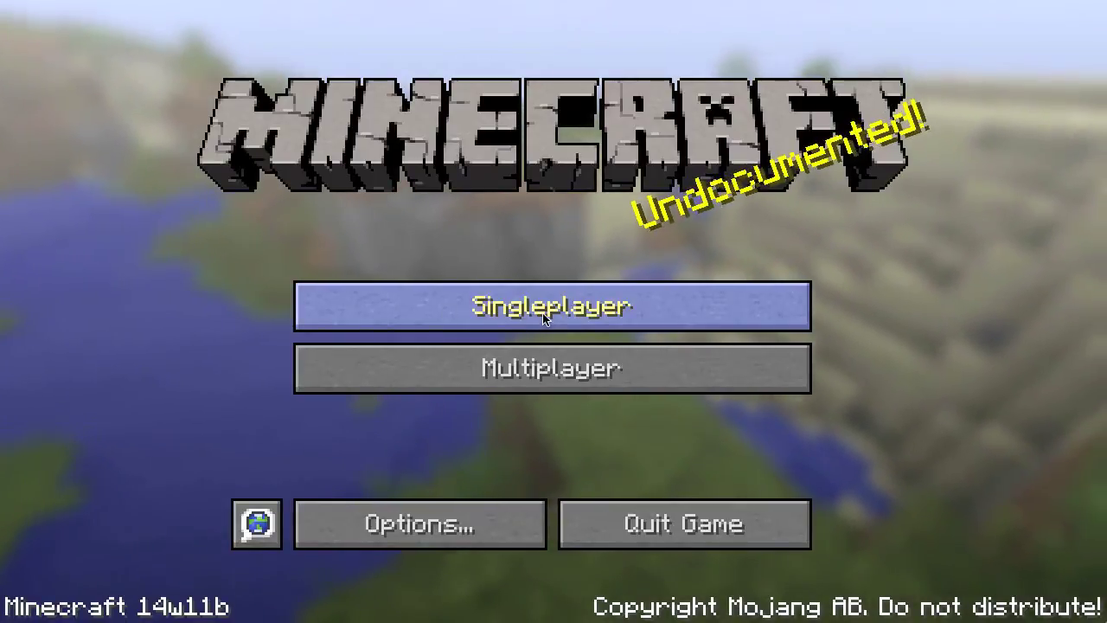
Step: Enter a singleplayer world in the snapshot version and walk through the dark spruce forest
left_click(544, 318)
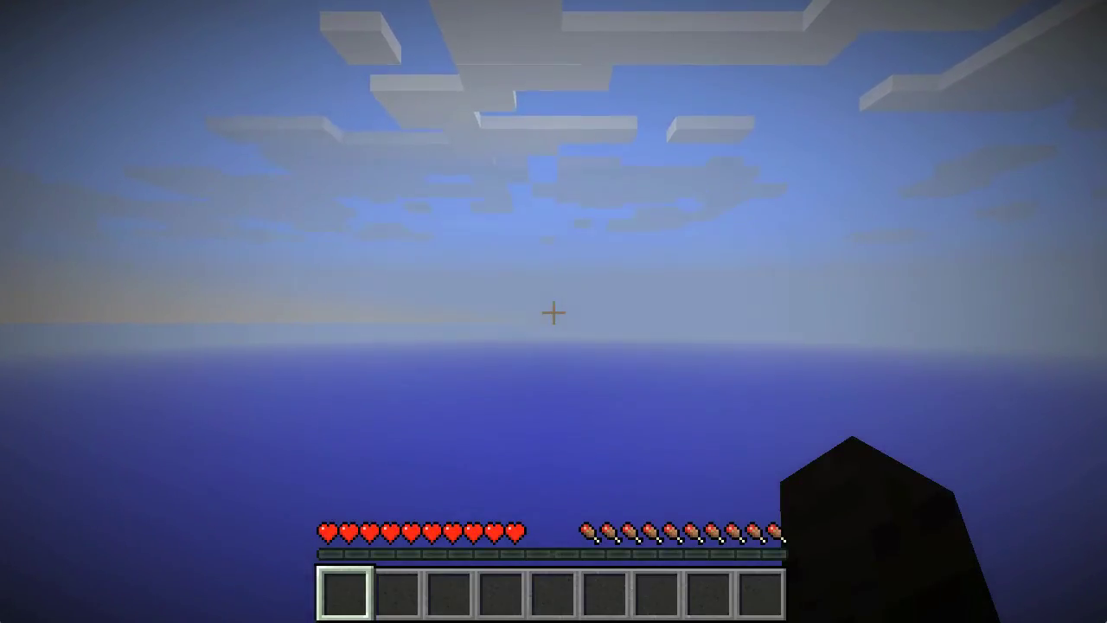
key("w")
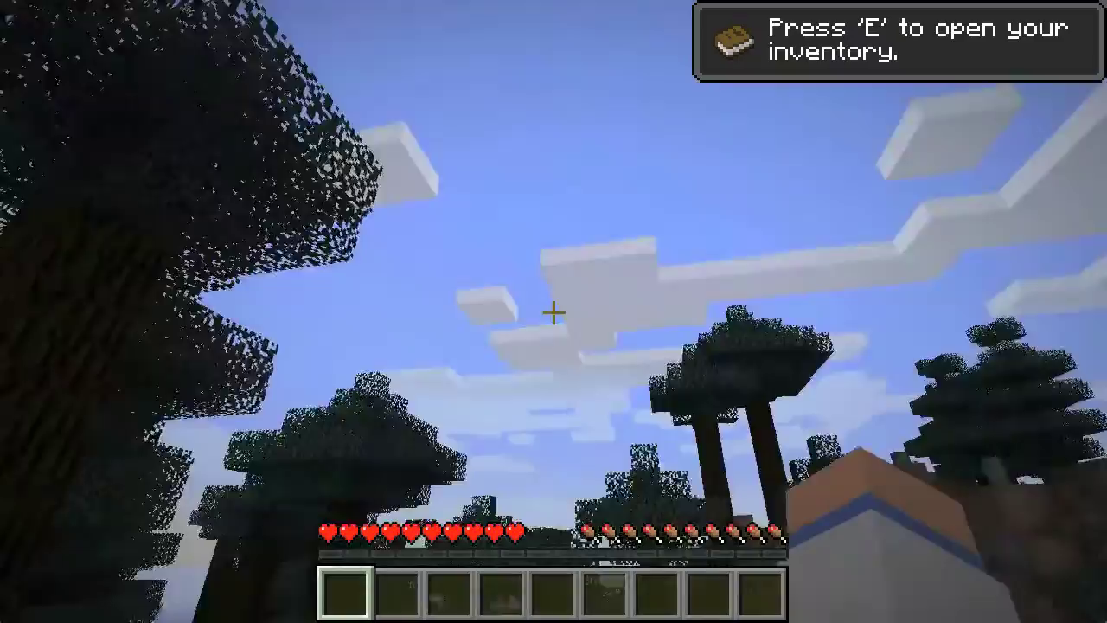
left_click(554, 311)
key("w")
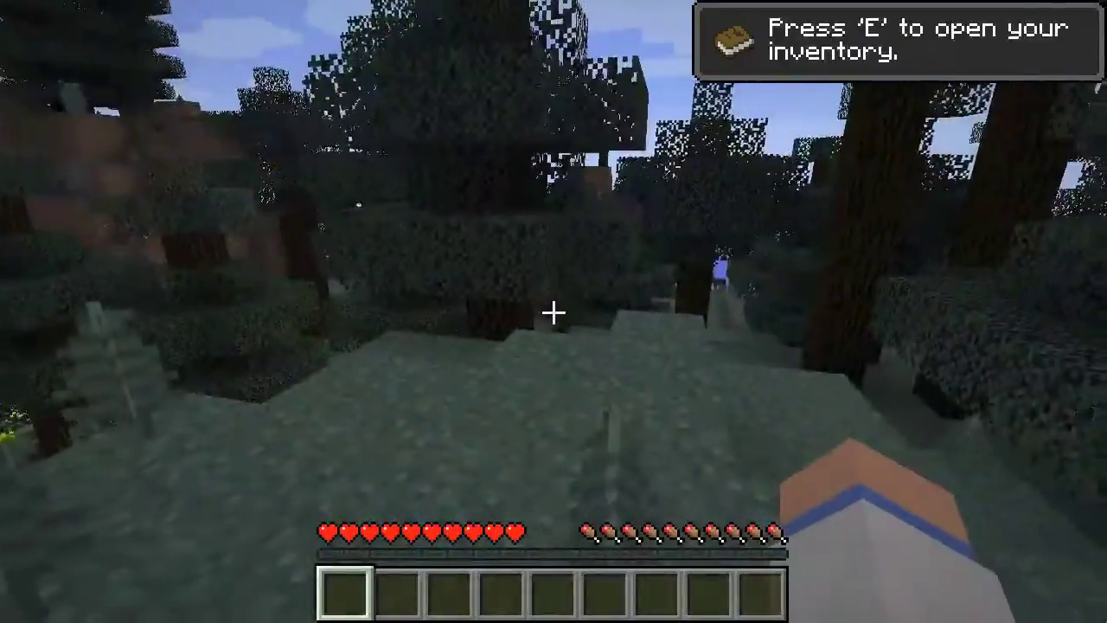
key("w")
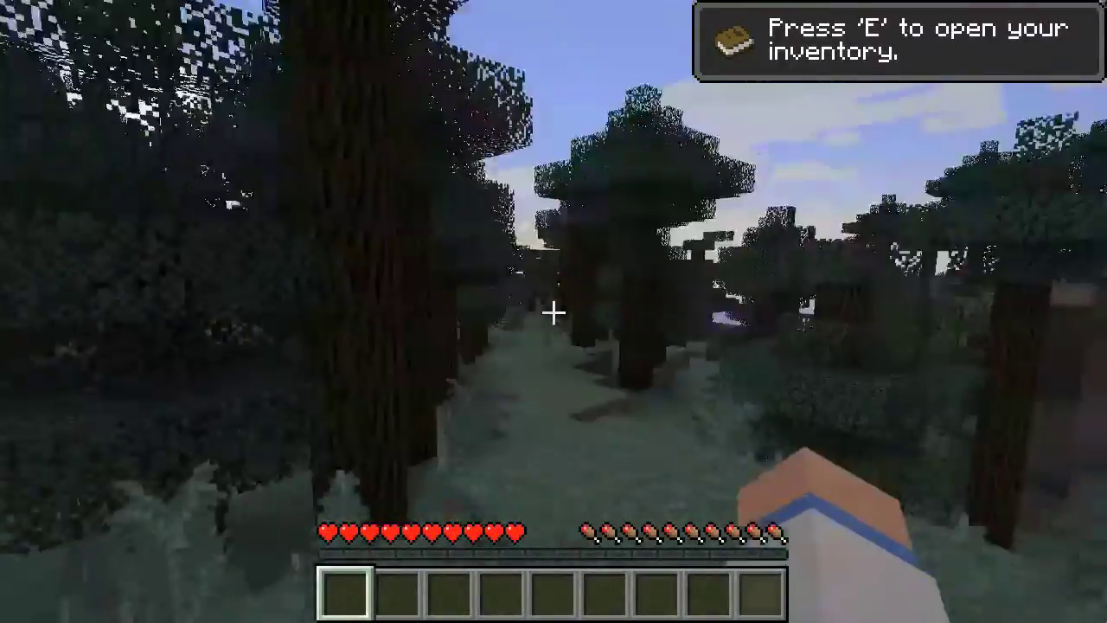
key("w")
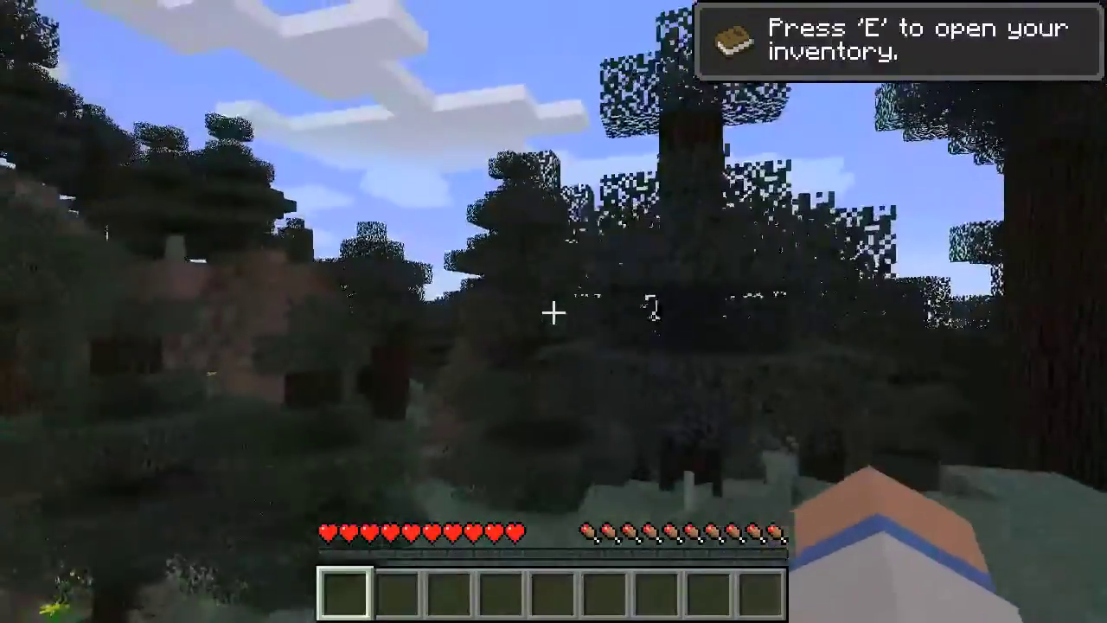
key("w")
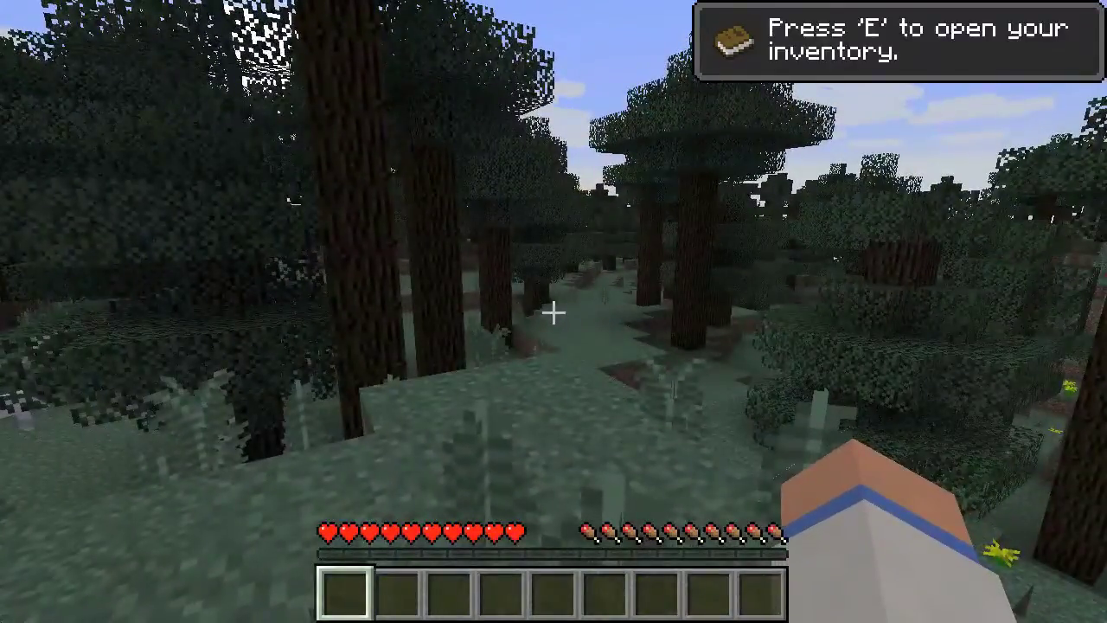
Step: Open the world to LAN in Survival game mode with cheats allowed
key("Escape")
left_click(692, 389)
left_click(709, 289)
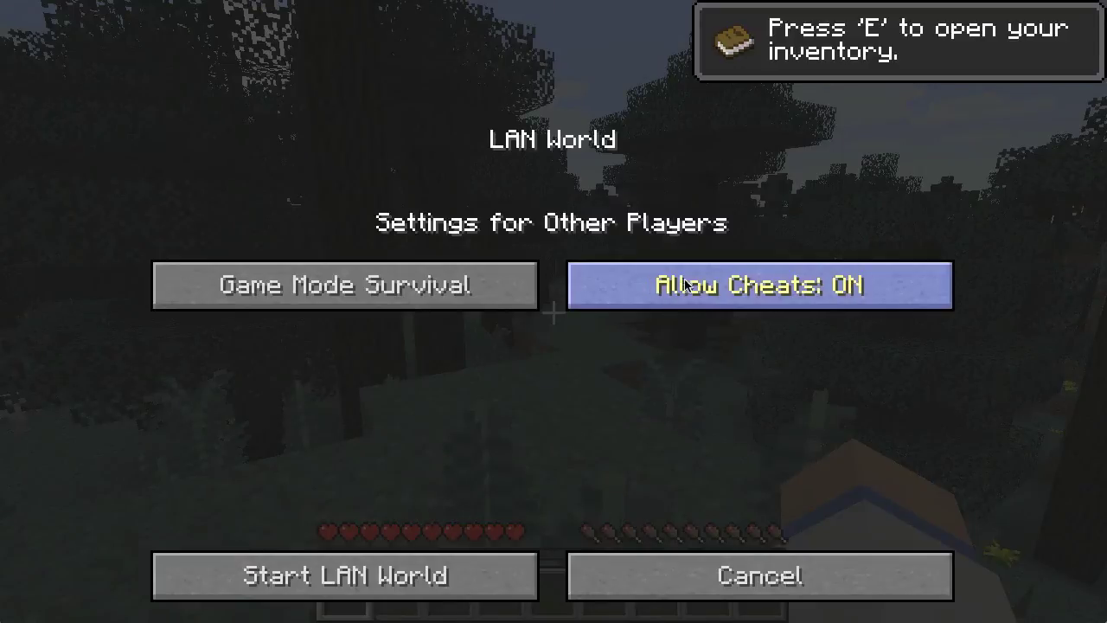
left_click(403, 578)
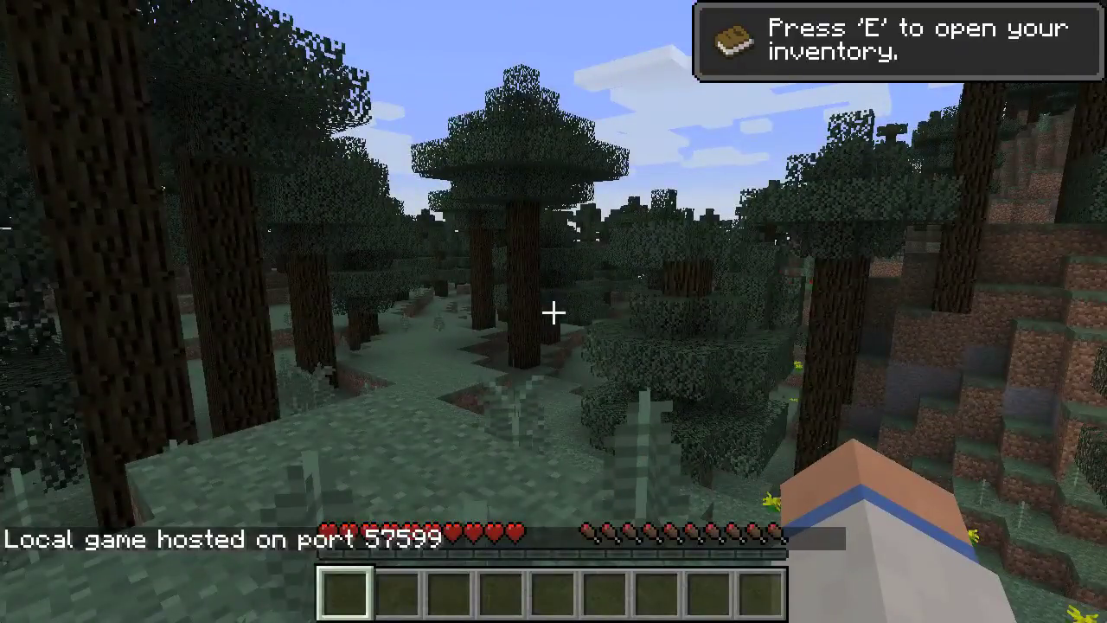
Step: Switch the player to Creative mode with the command /gamemode 1
key("slash")
type("game")
key("Tab")
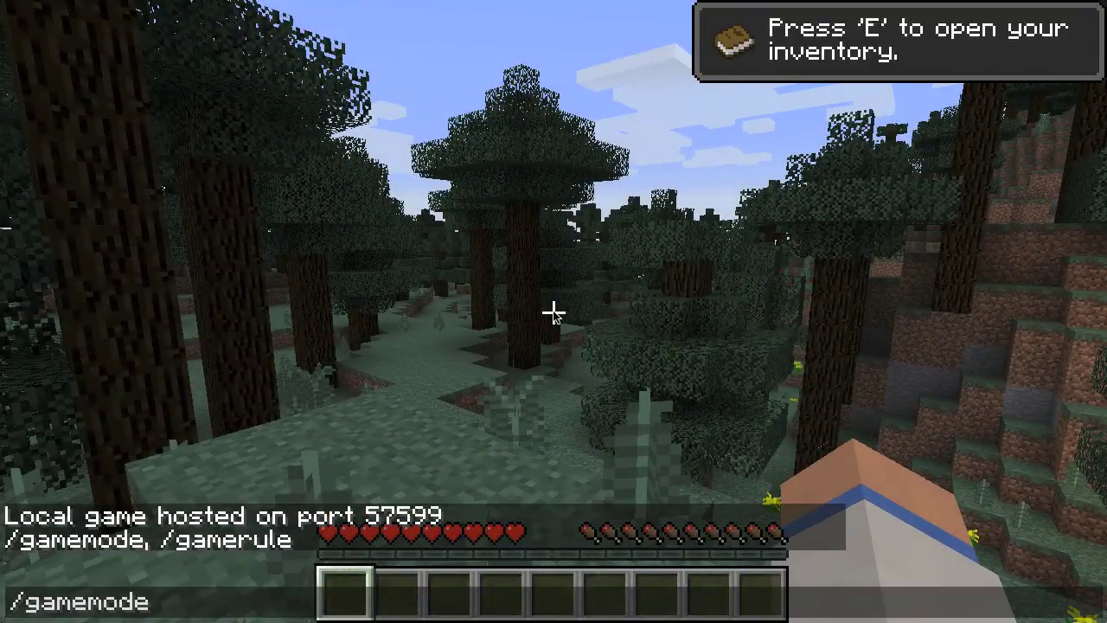
type("1")
key("Return")
Step: Put Polished Diorite and a Slime Block into the first two hotbar slots from the creative inventory, searching for "slim"
key("e")
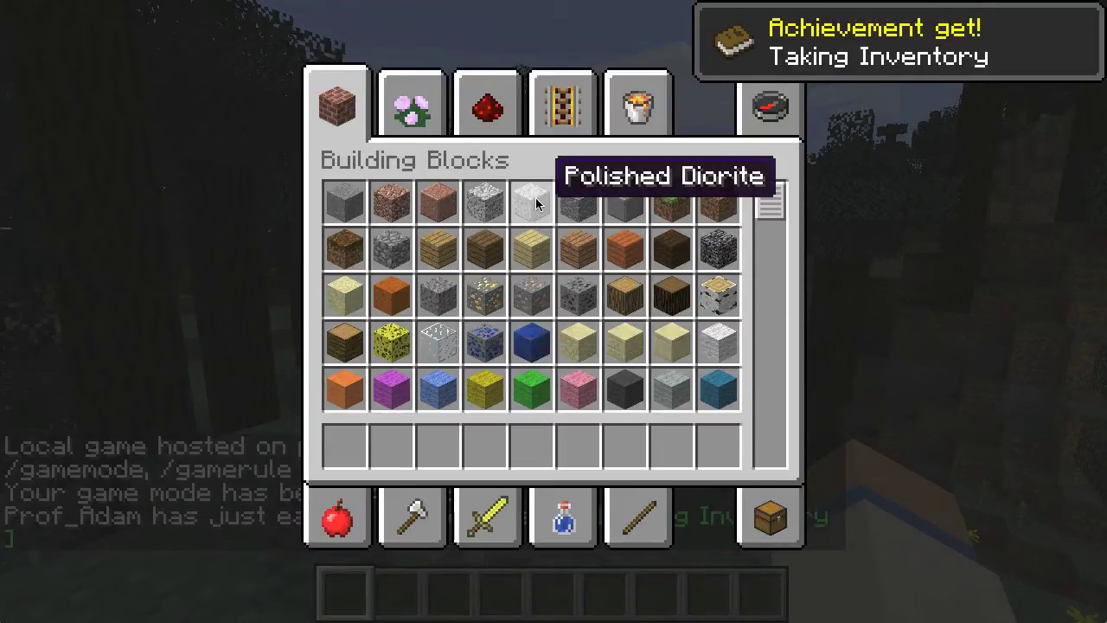
left_click(351, 445)
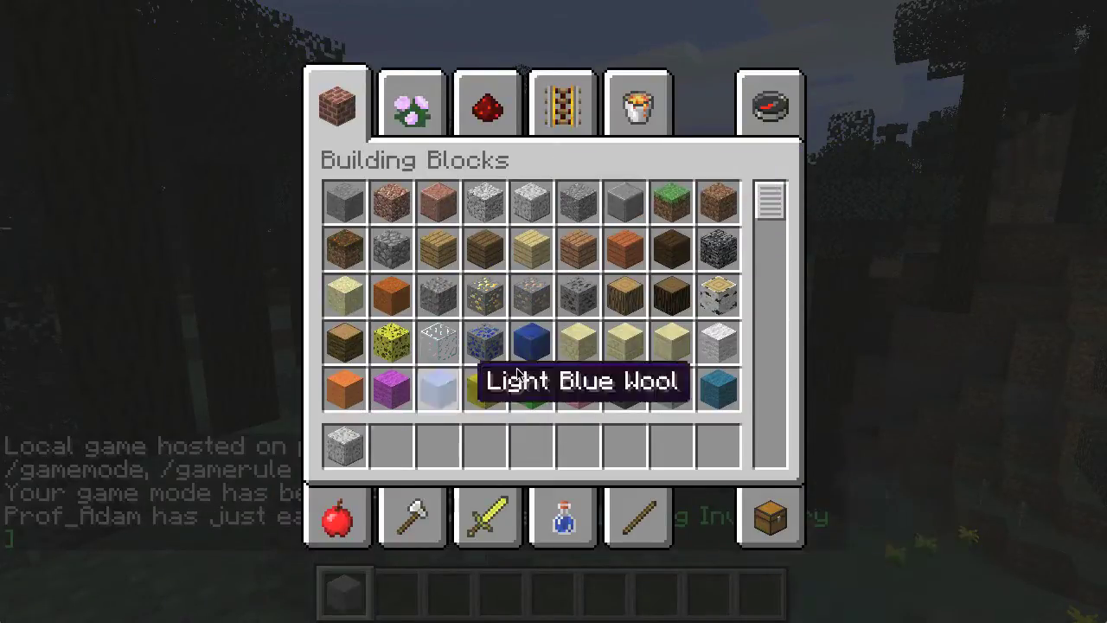
left_click(767, 105)
type("slim")
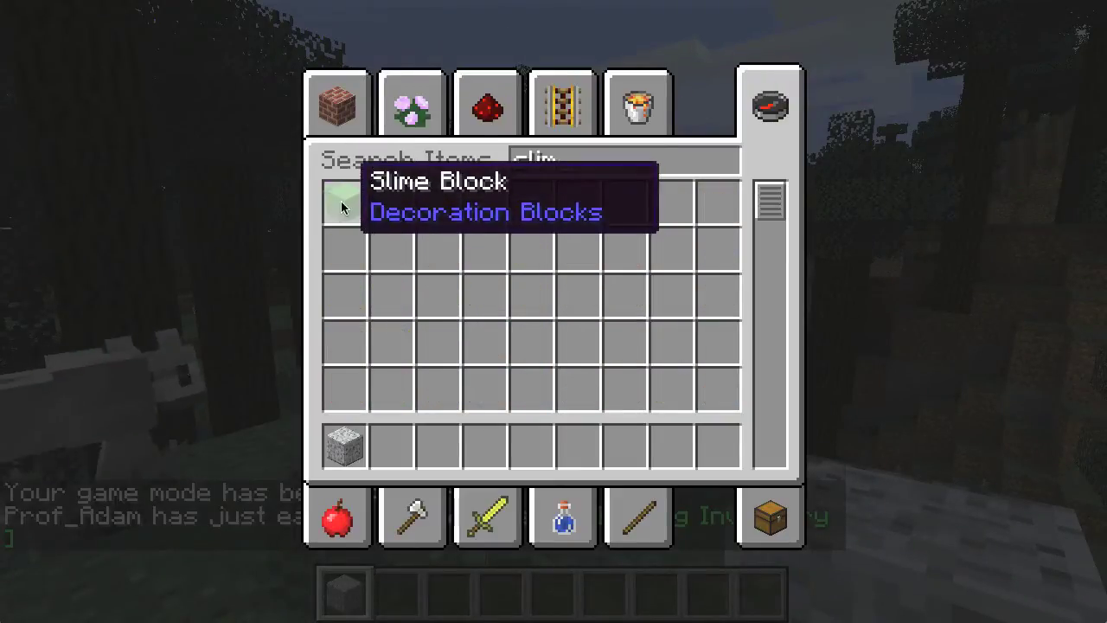
left_click(345, 202)
left_click(391, 446)
key("e")
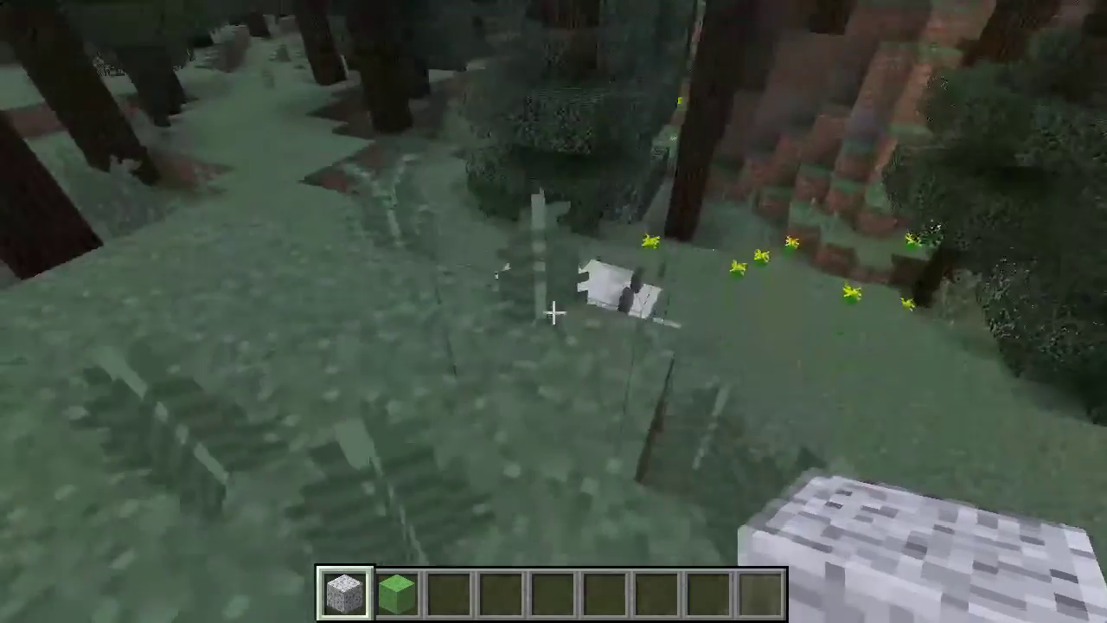
Step: Dig holes in the forest grass and place slime blocks in them near the wolf
key("2")
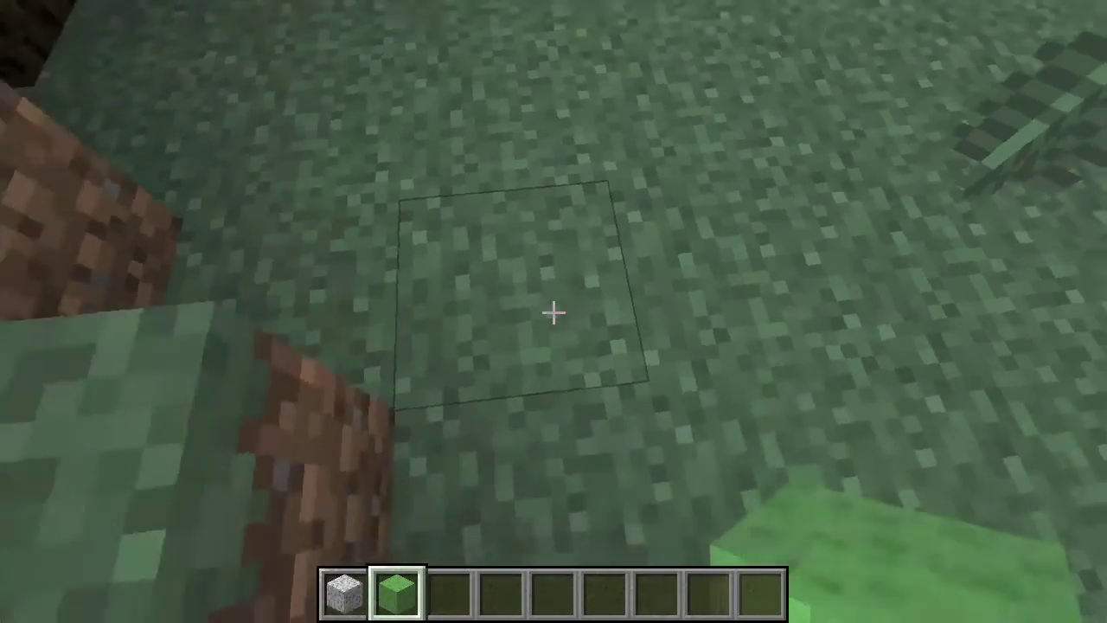
left_click(554, 312)
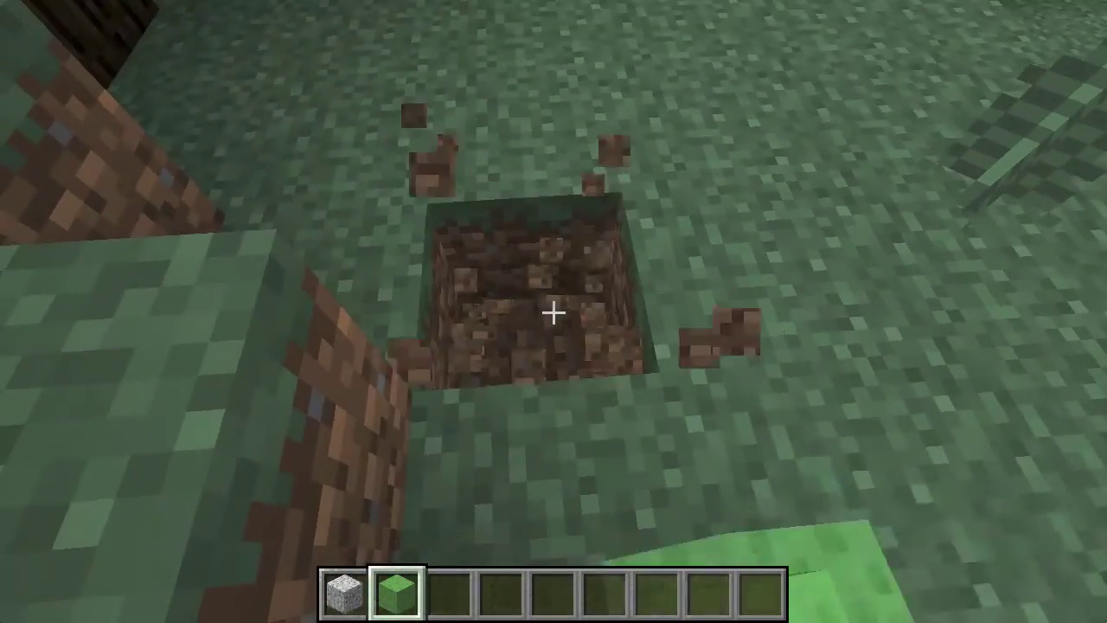
right_click(554, 312)
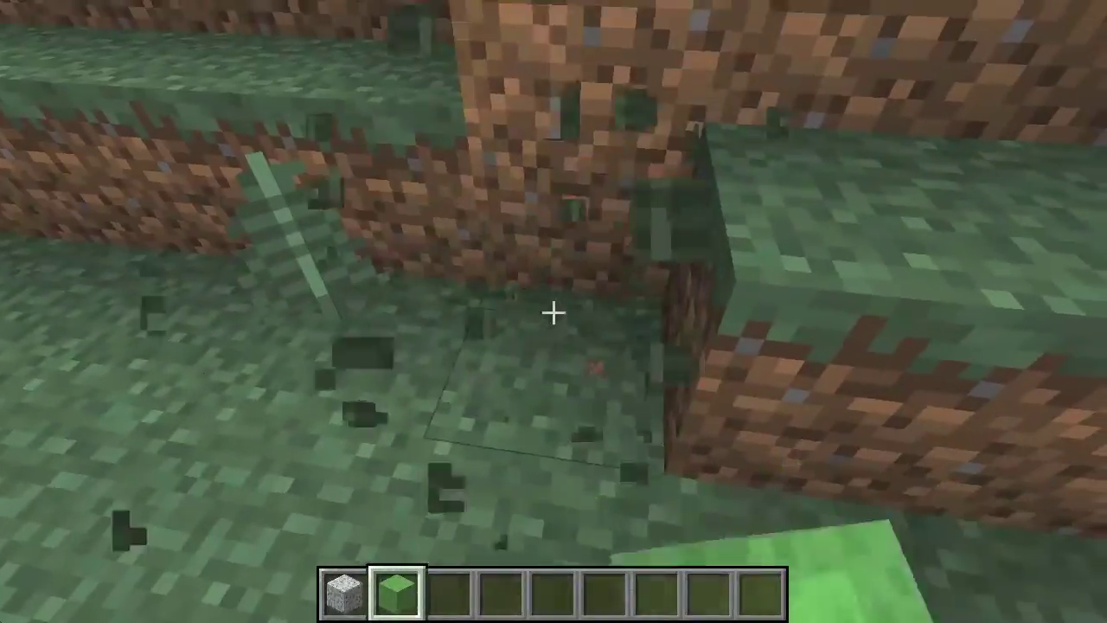
right_click(554, 312)
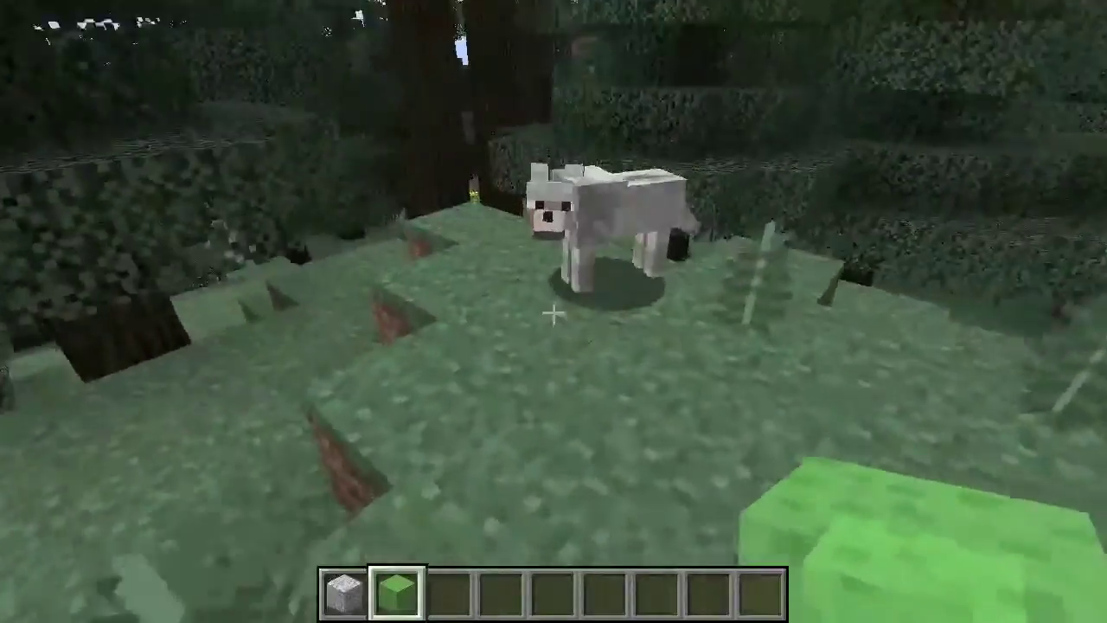
left_click(553, 313)
right_click(554, 313)
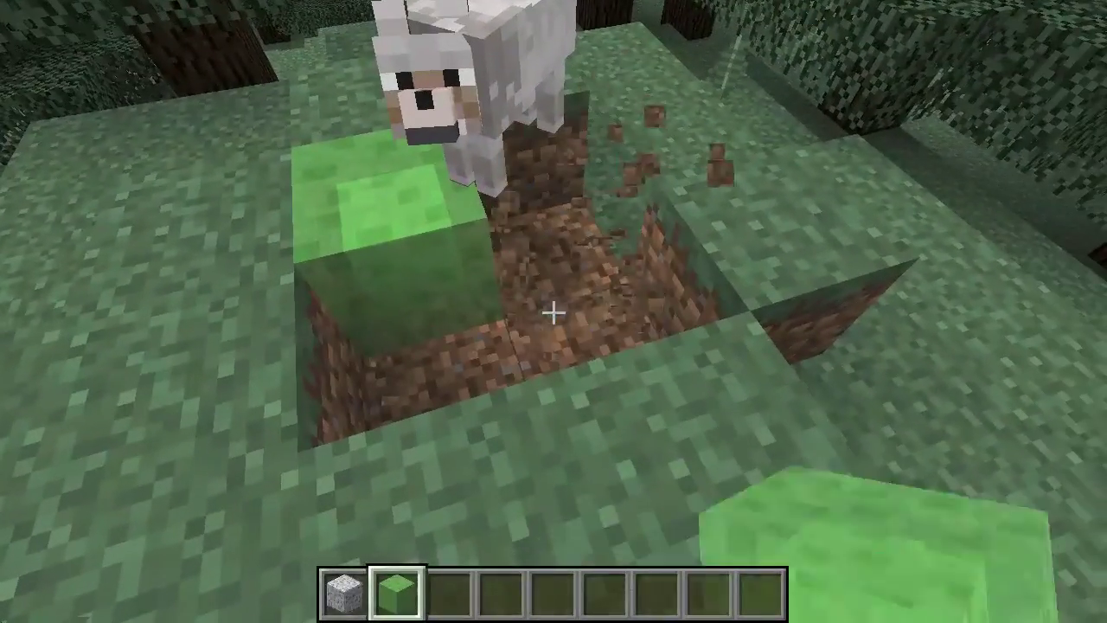
right_click(553, 313)
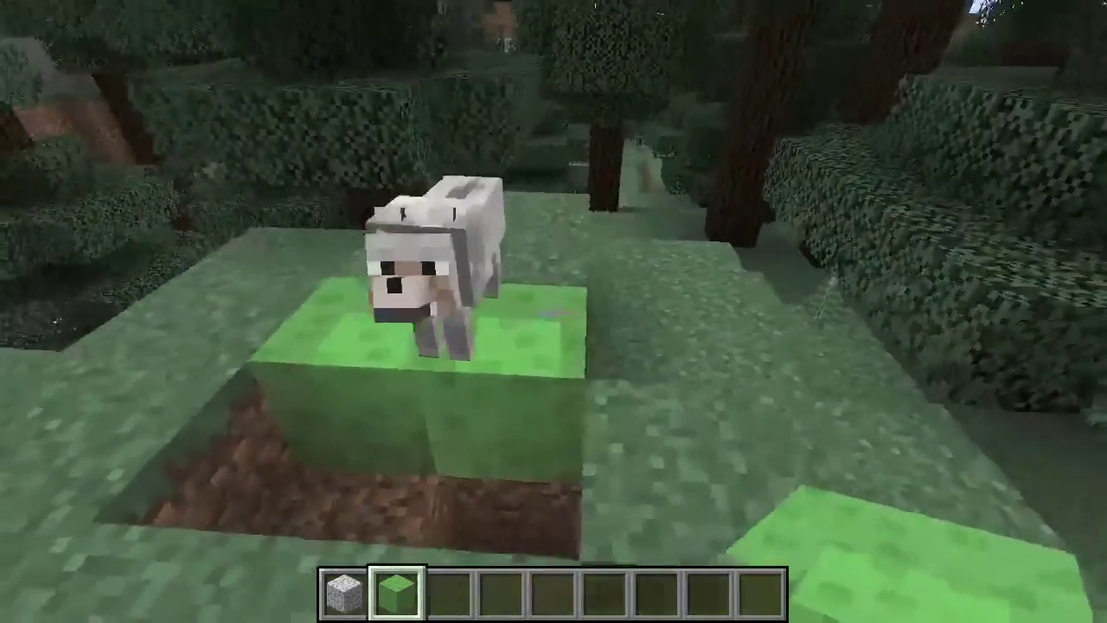
left_click(553, 312)
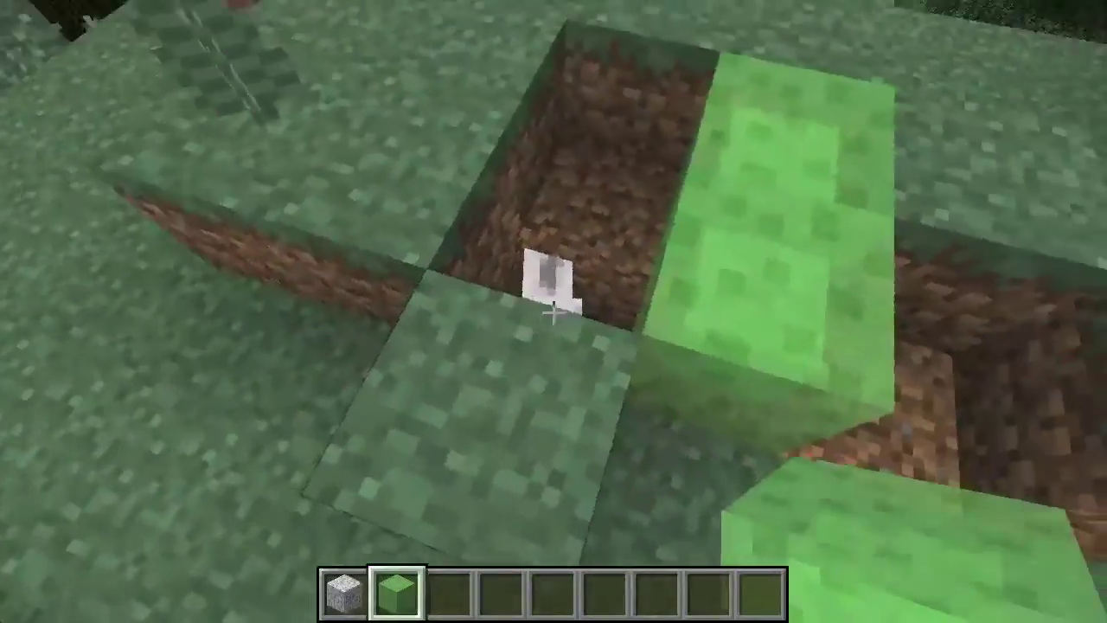
left_click(554, 311)
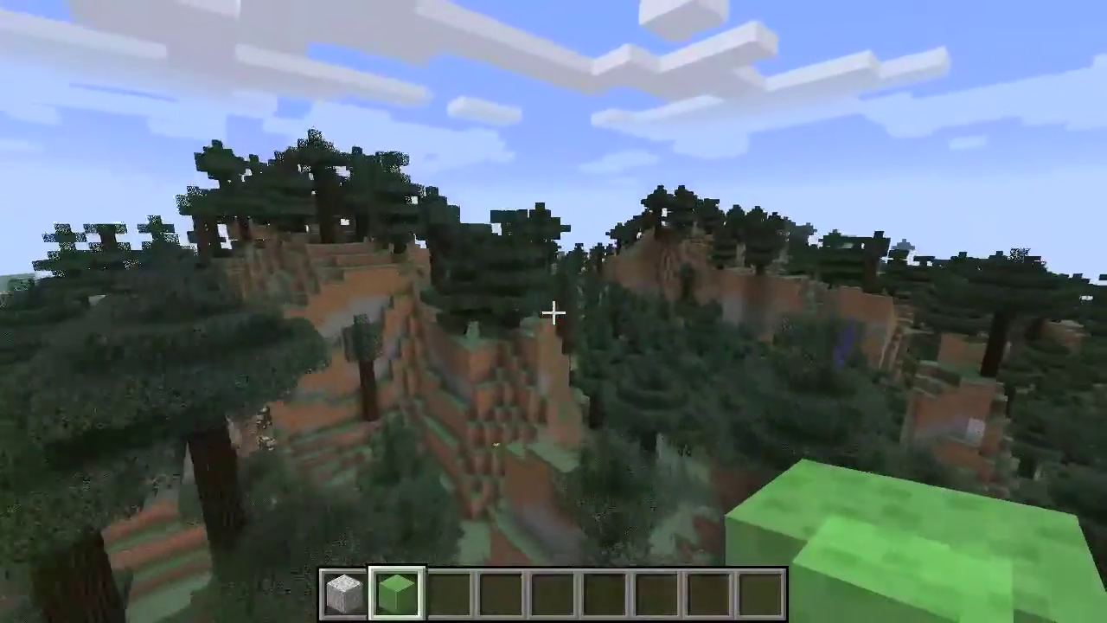
Step: Save the world, return to the title screen and quit the game
key("Escape")
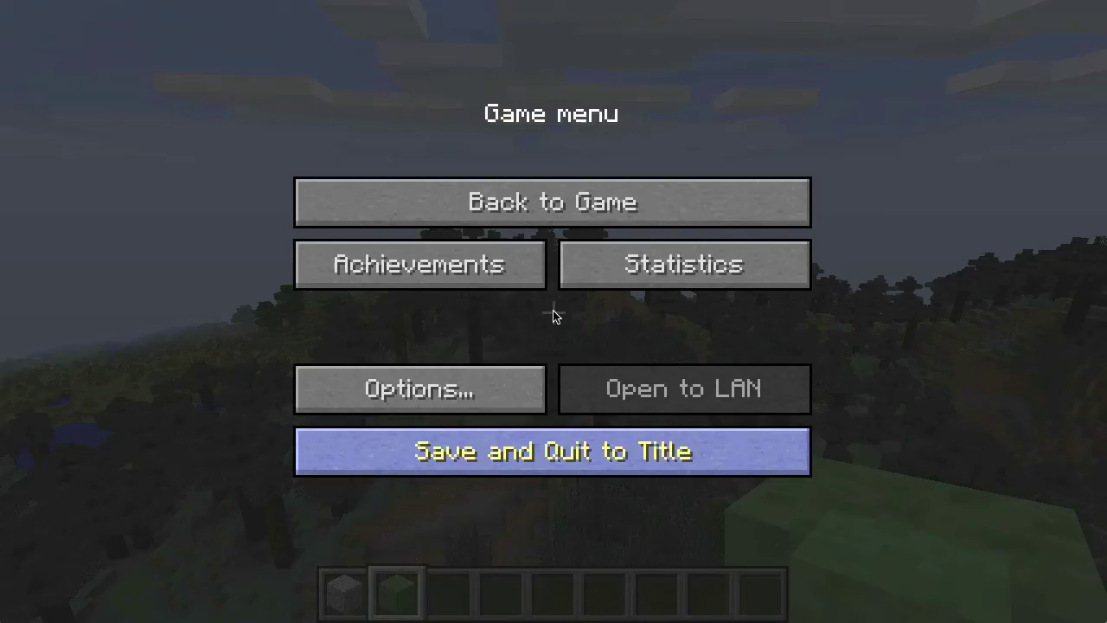
left_click(458, 452)
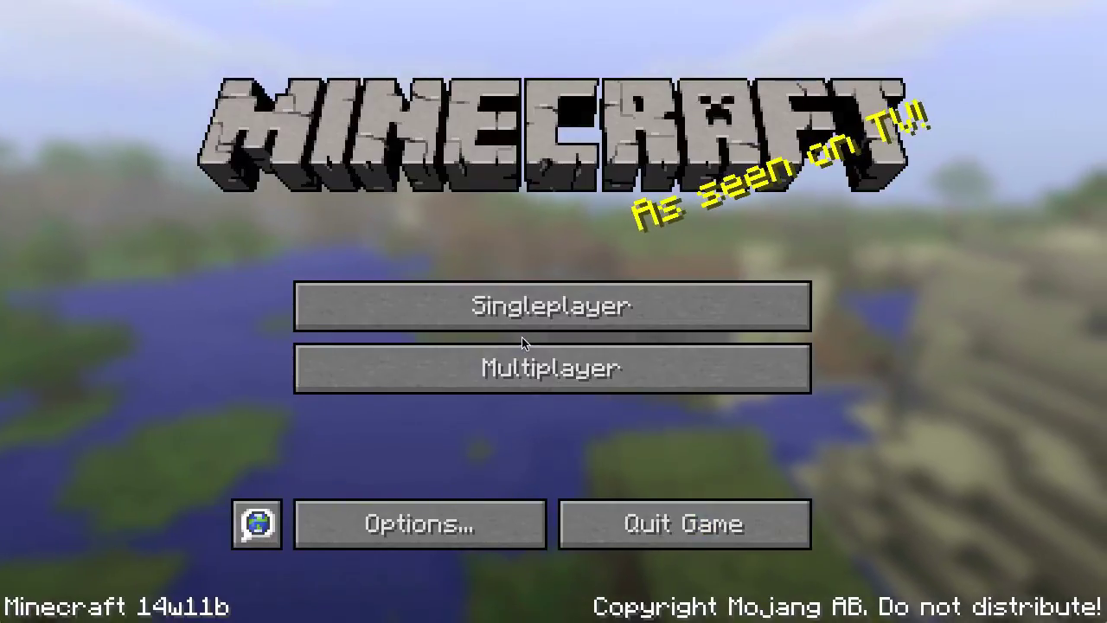
left_click(694, 524)
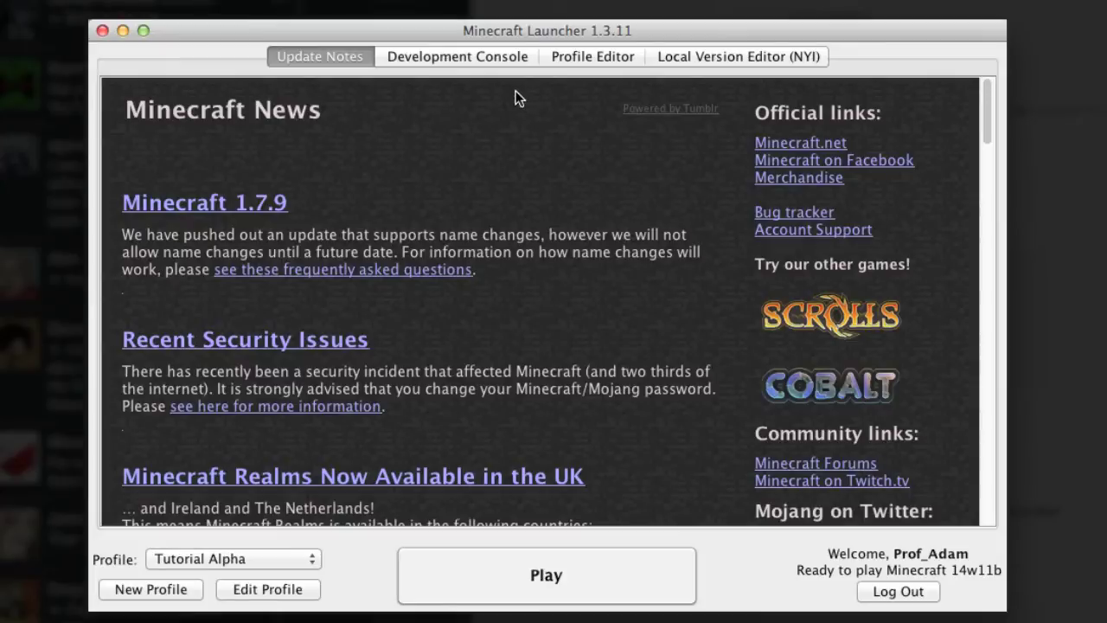
Step: Delete the Tutorial Alpha profile from the launcher's profile list
left_click(591, 57)
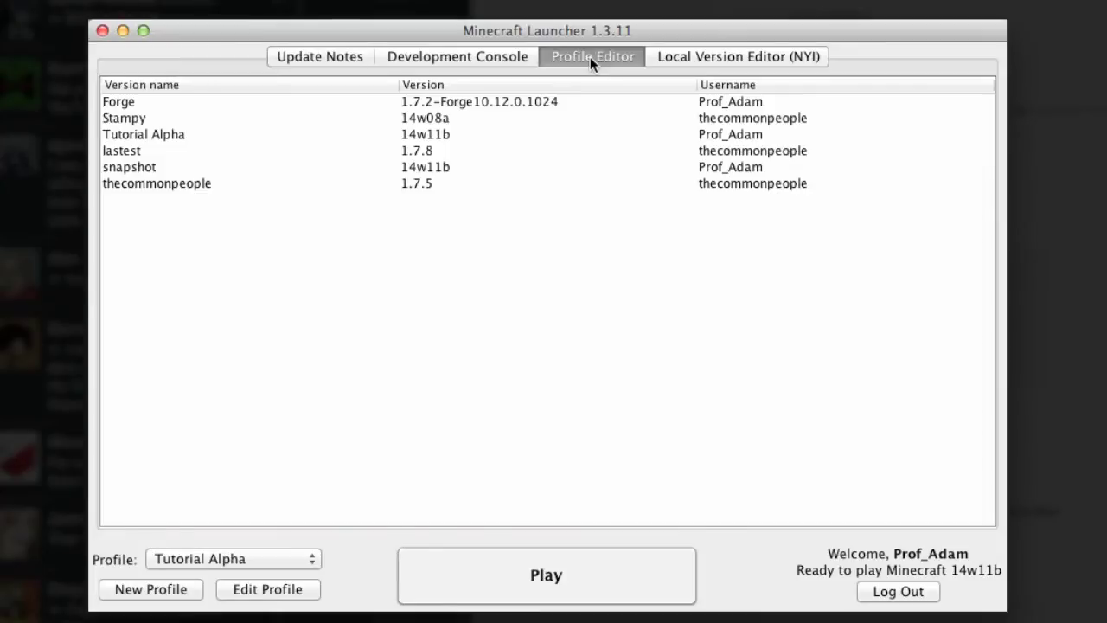
left_click(129, 136)
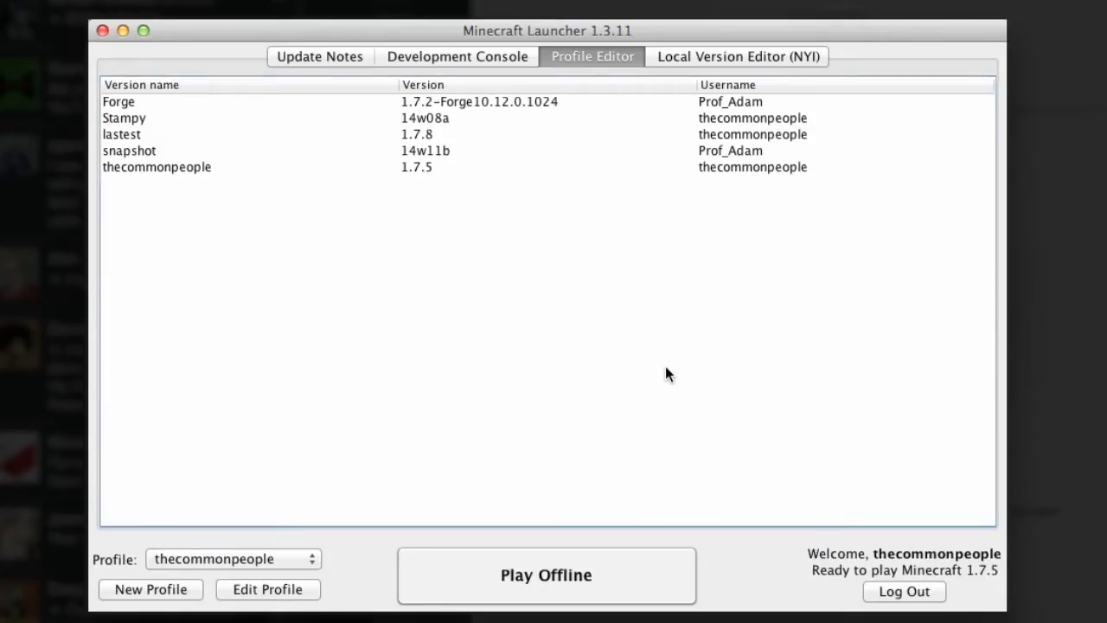
Step: Select the Stampy profile and open it for editing
left_click(130, 150)
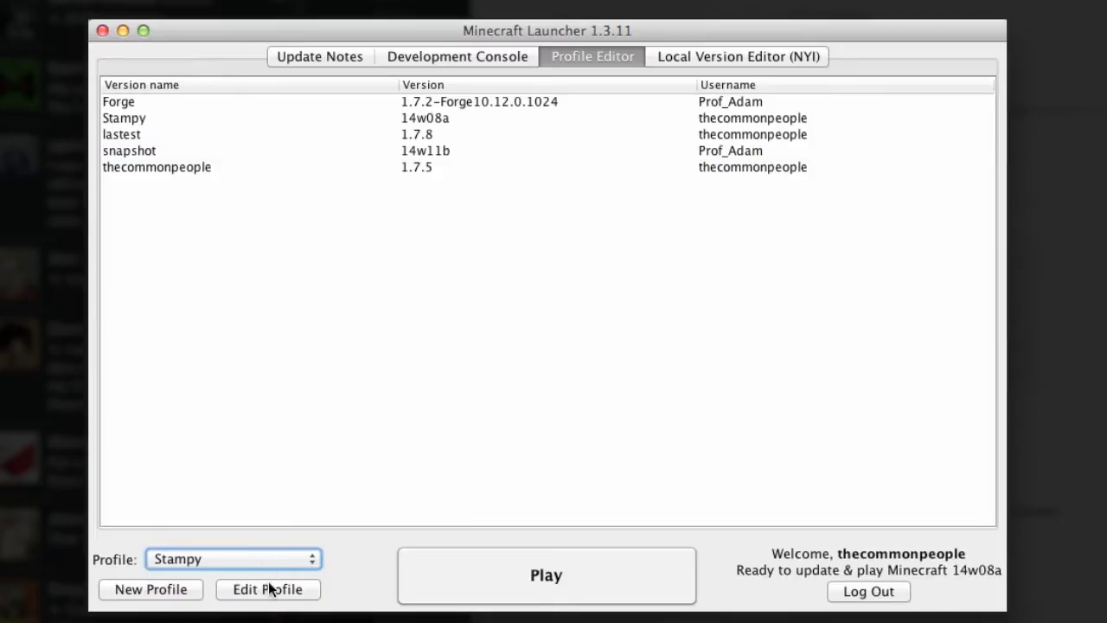
left_click(268, 589)
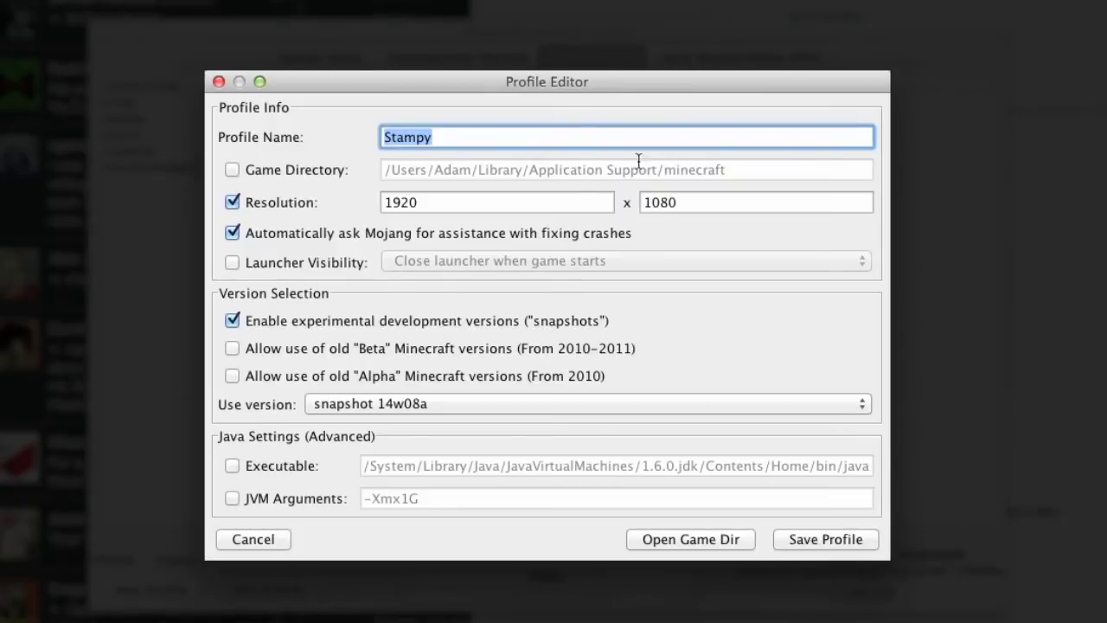